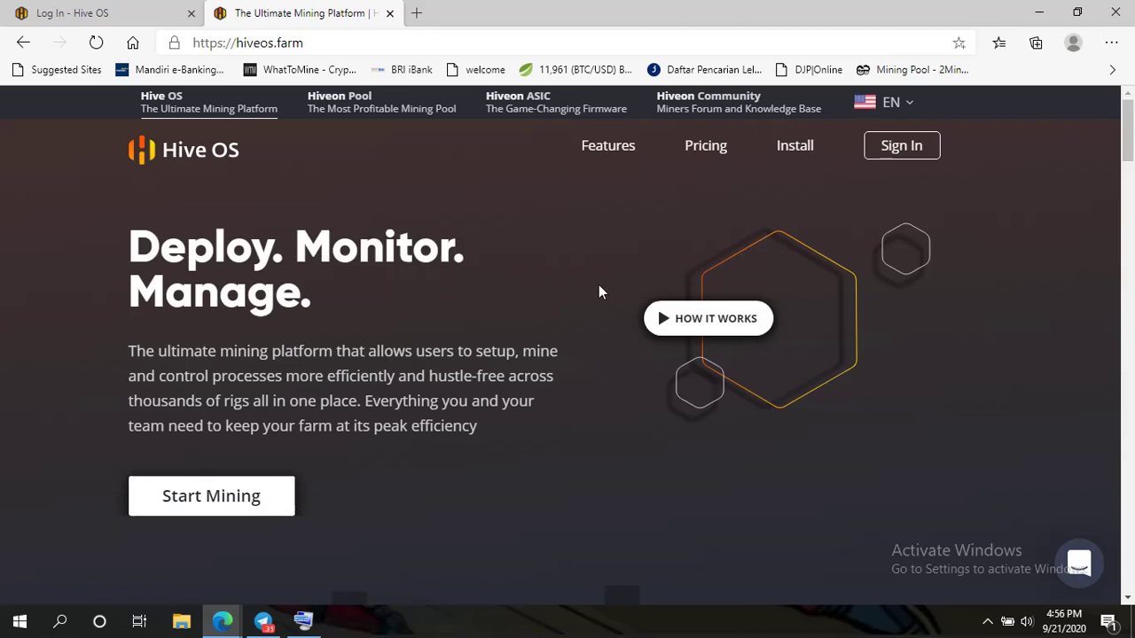
# Step: Log into the Hive OS account with the prefilled credentials and Remember me enabled
pyautogui.click(119, 15)
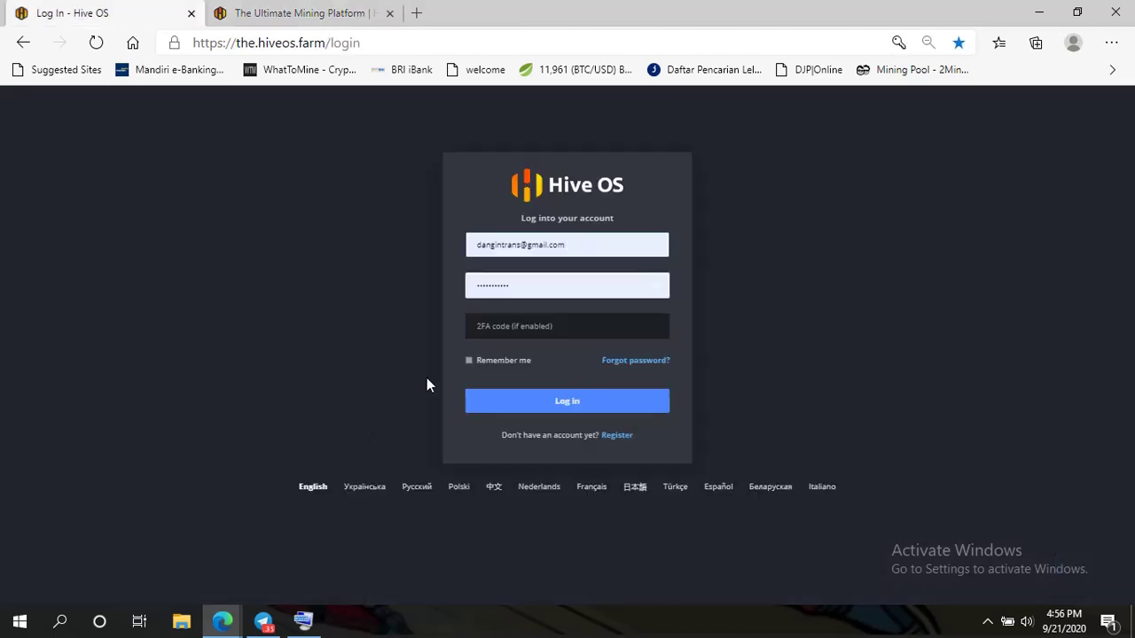
pyautogui.click(468, 361)
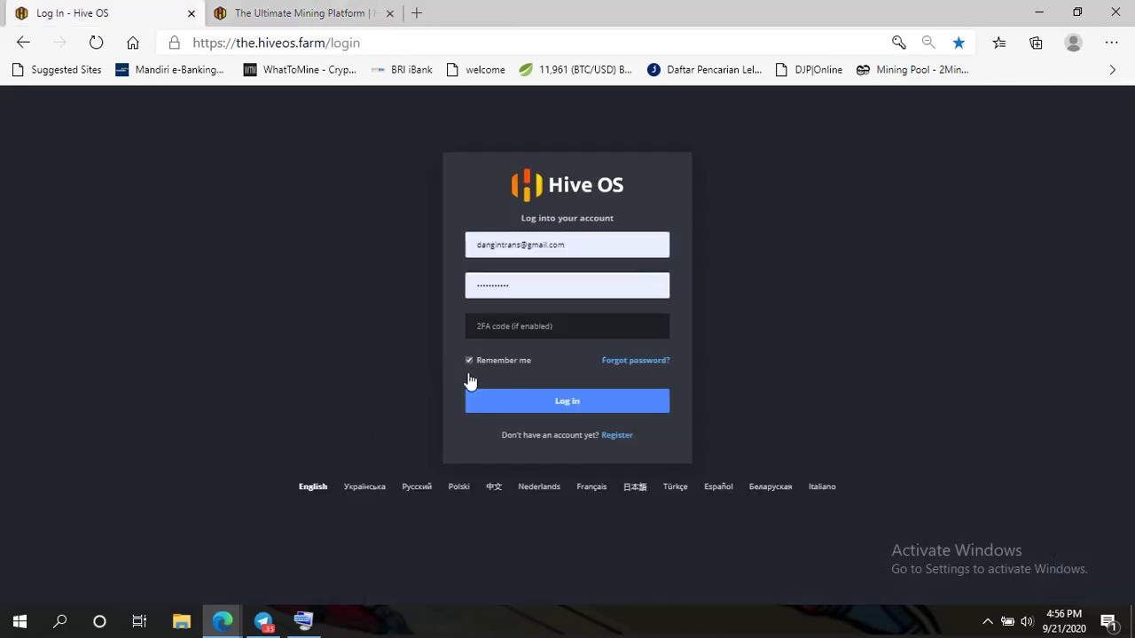
pyautogui.click(575, 418)
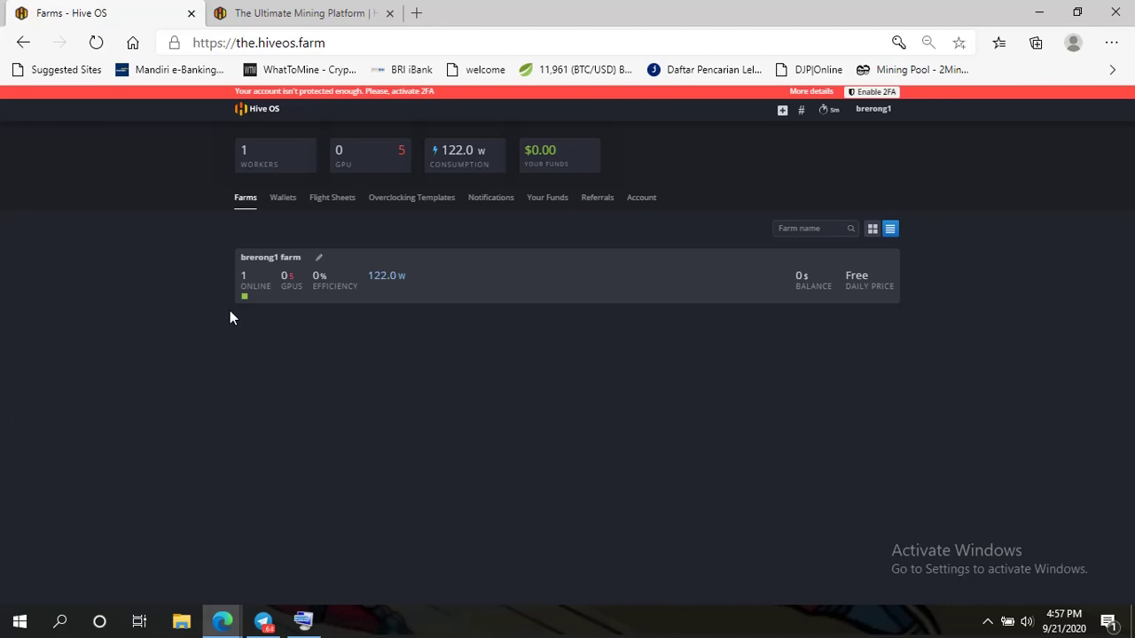
# Step: Start a new wallet for coin ETC with the address xxx and the name "ex sample"
pyautogui.click(295, 209)
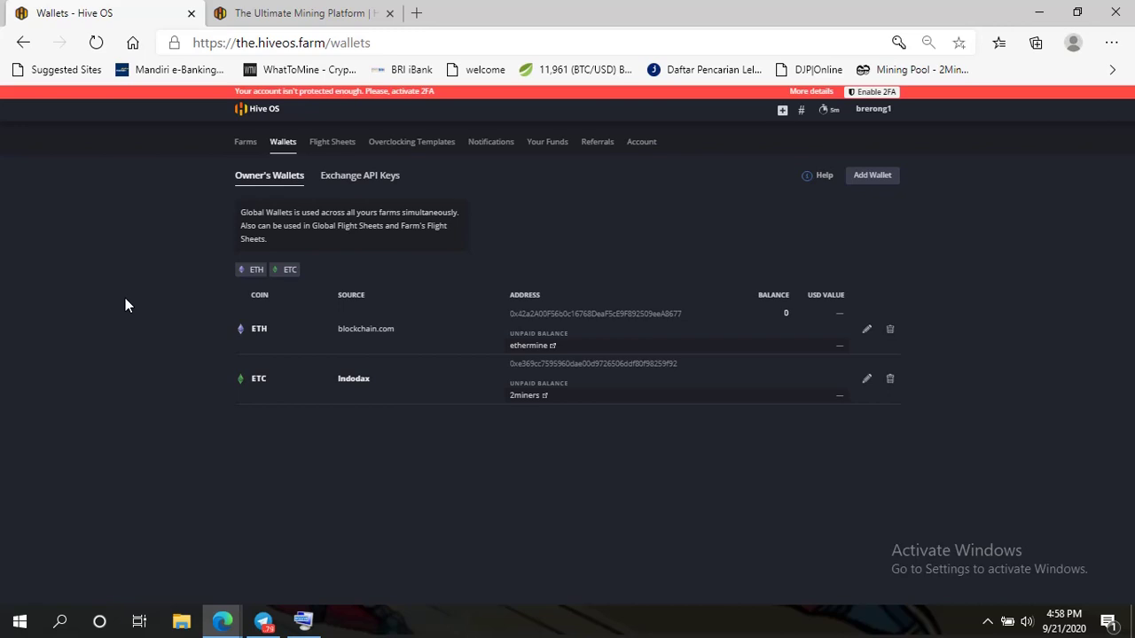
pyautogui.click(891, 181)
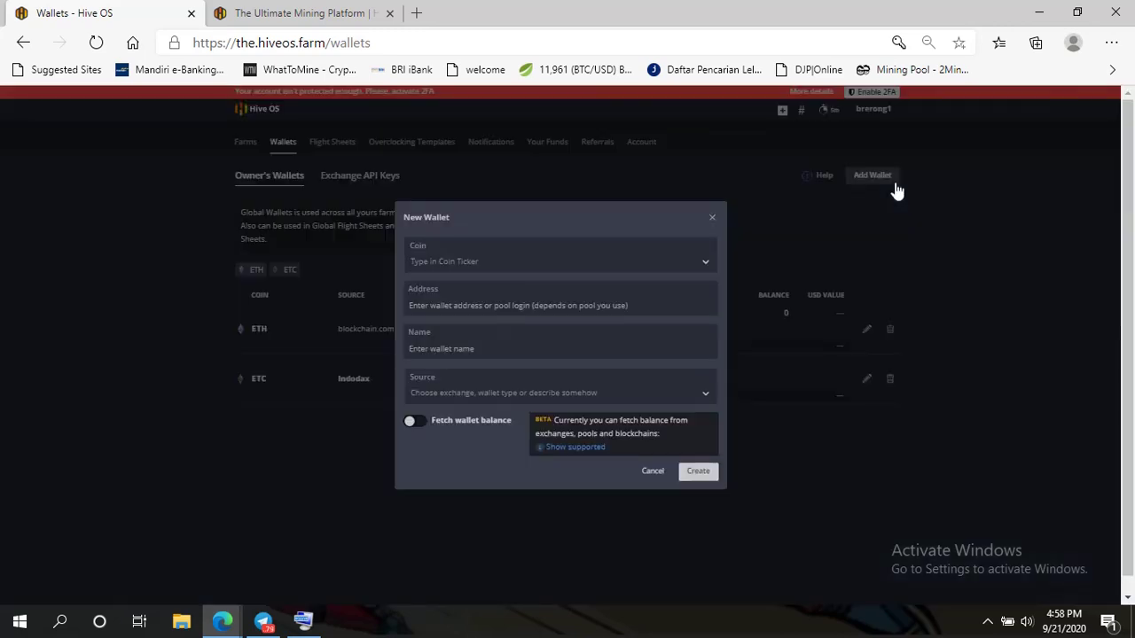
pyautogui.click(456, 262)
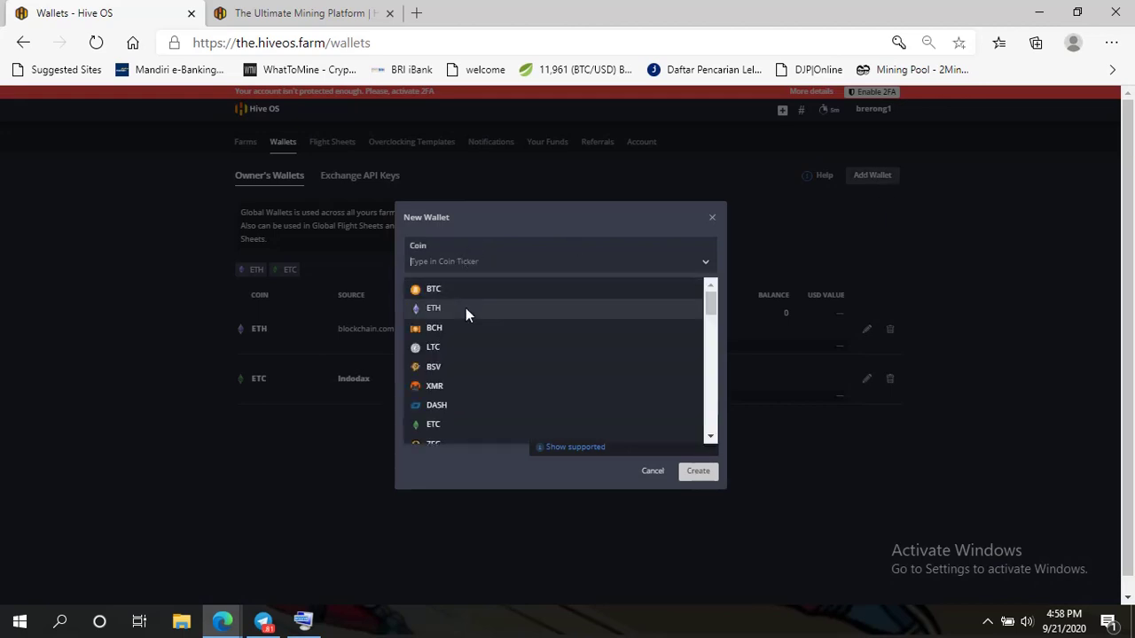
pyautogui.click(448, 424)
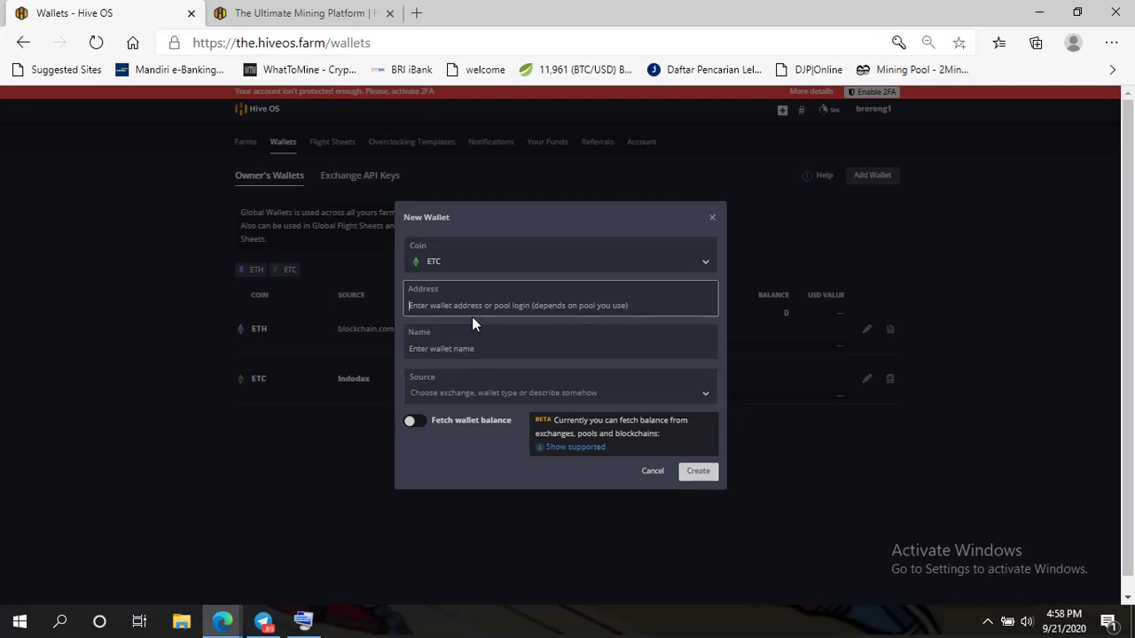
pyautogui.write('xxx')
pyautogui.click(471, 349)
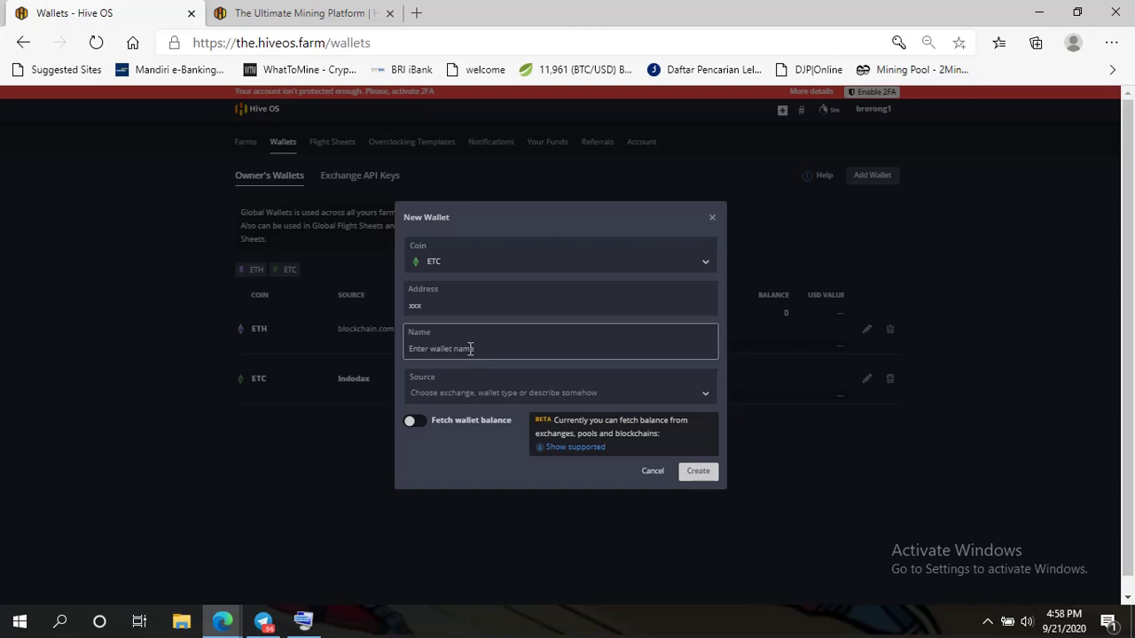
pyautogui.write('et')
pyautogui.write(' sample')
# Step: Set the new wallet's source to indodax, enable fetching the wallet balance, and create the wallet
pyautogui.click(564, 392)
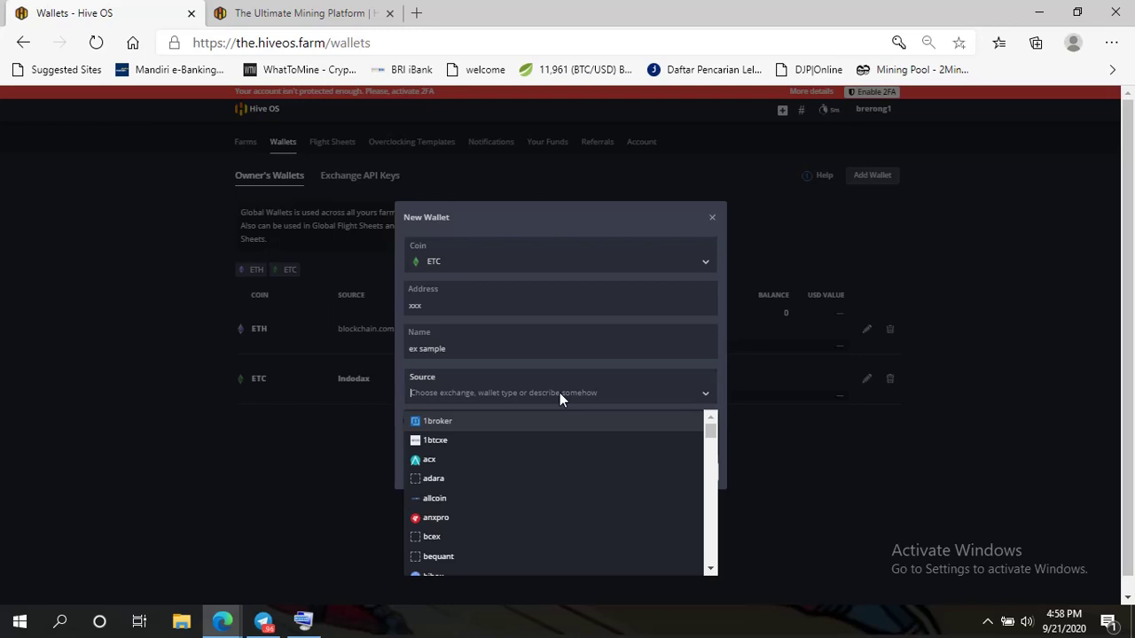
pyautogui.write('indo')
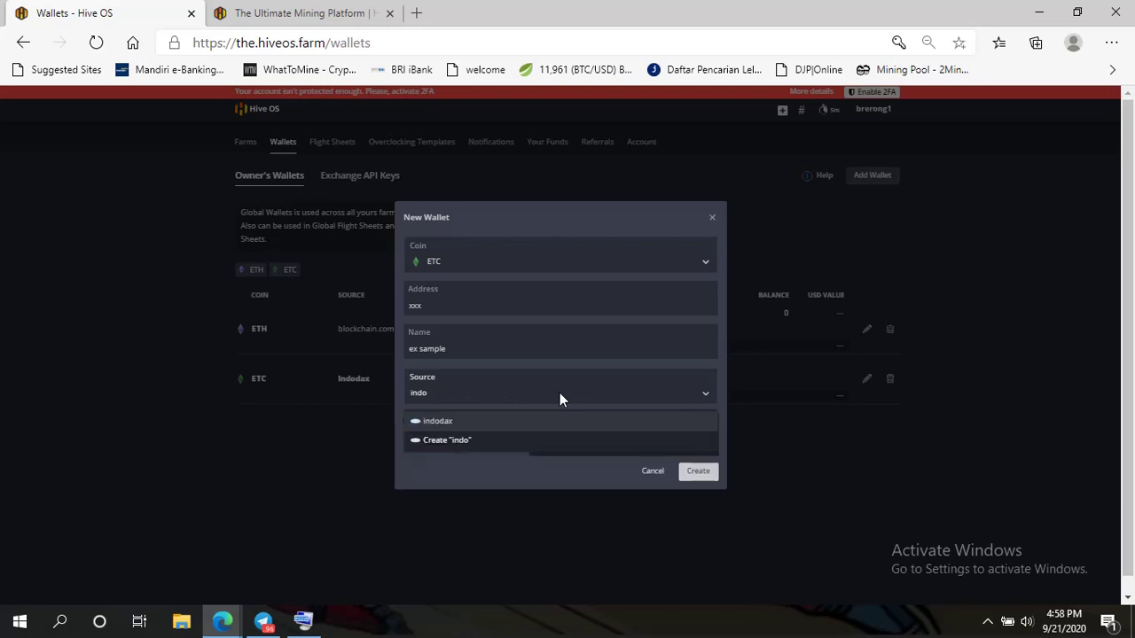
pyautogui.click(456, 420)
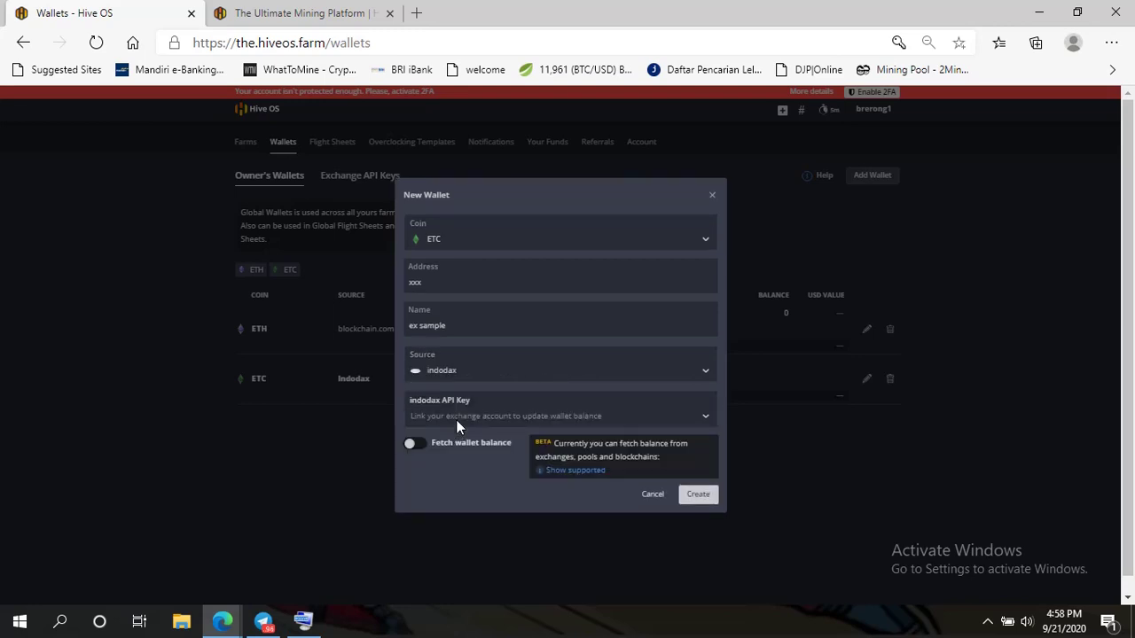
pyautogui.click(422, 449)
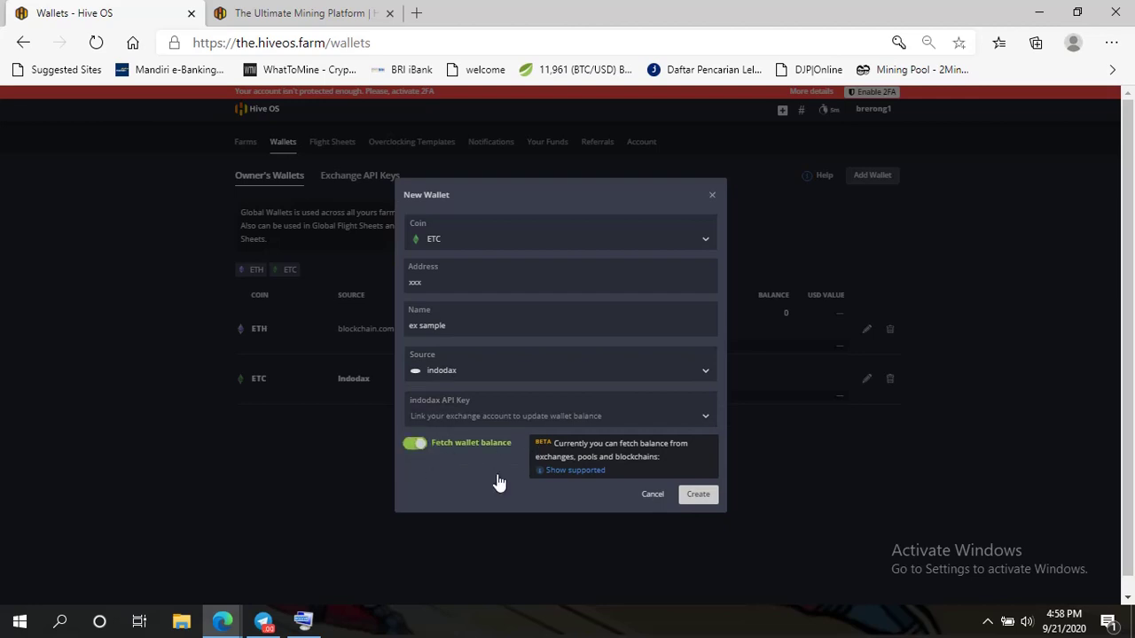
pyautogui.click(700, 504)
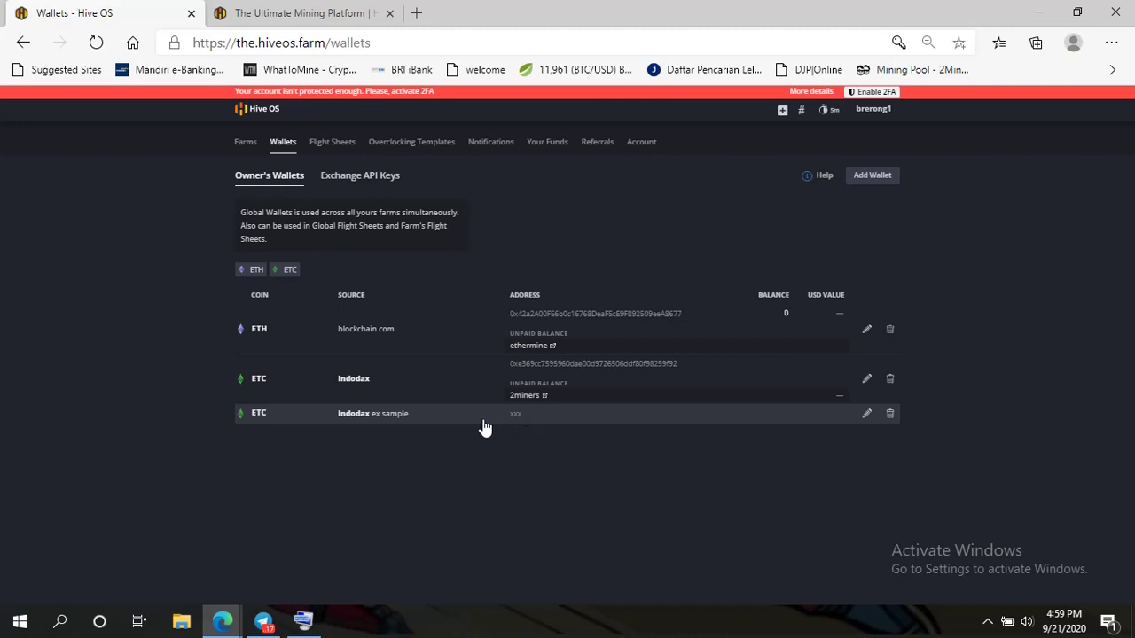
# Step: Start a new flight sheet with ETH as the coin and blockchain.com as the wallet
pyautogui.click(345, 154)
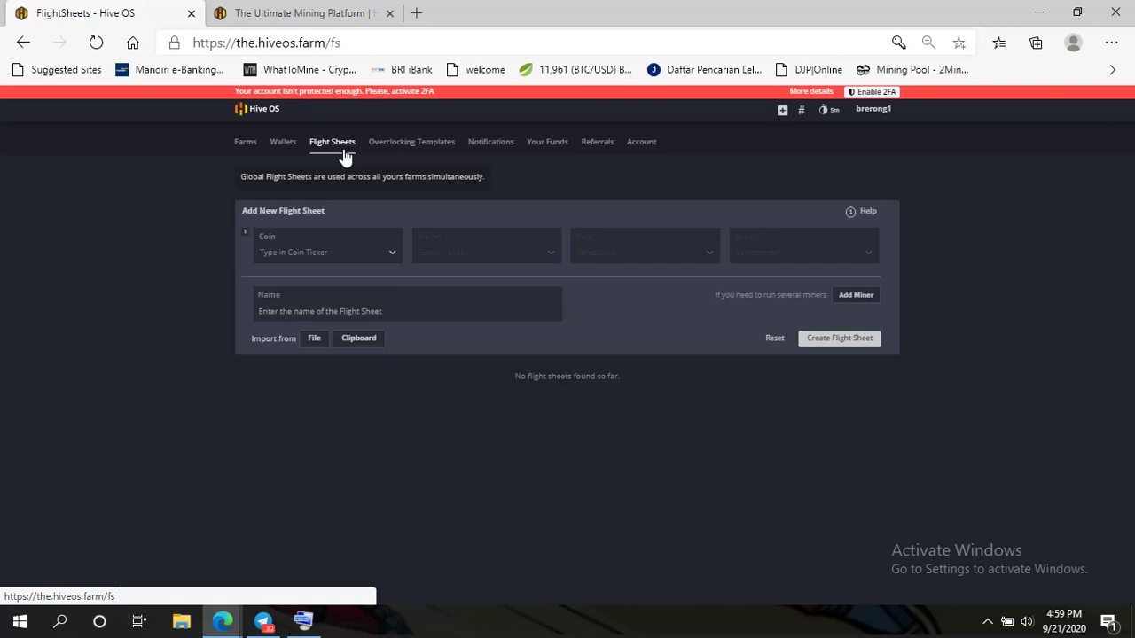
pyautogui.click(390, 252)
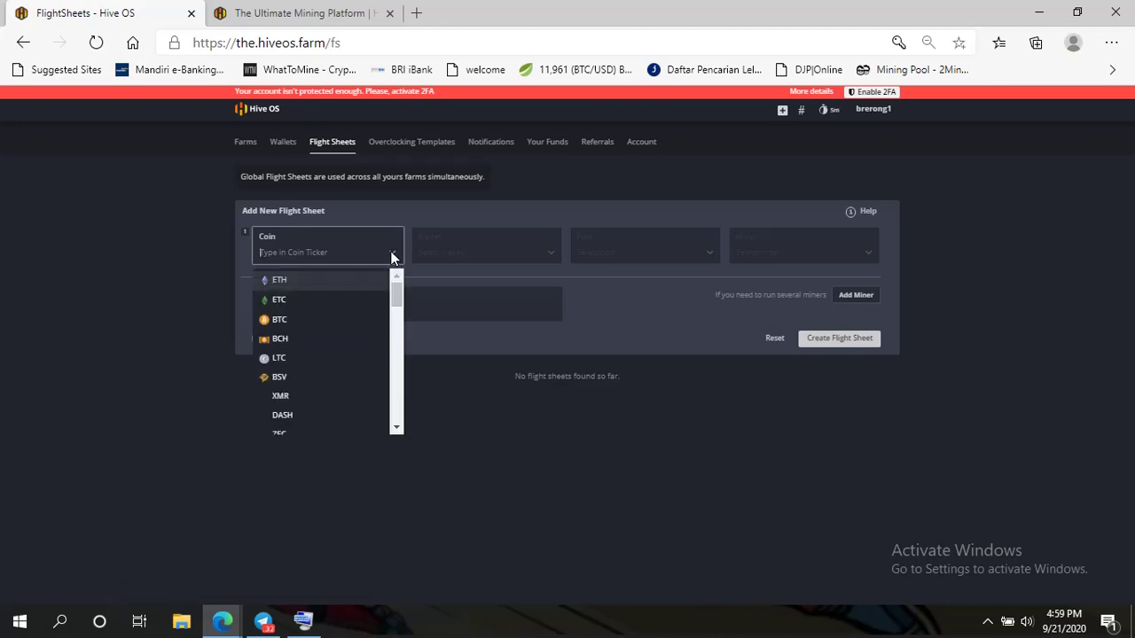
pyautogui.click(276, 279)
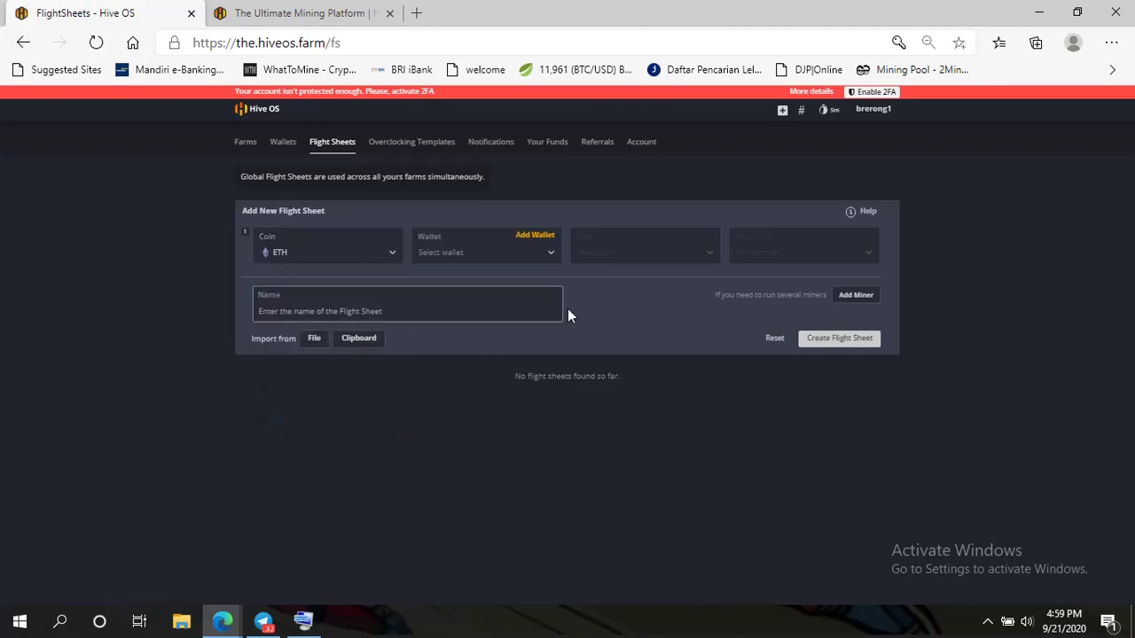
pyautogui.click(550, 257)
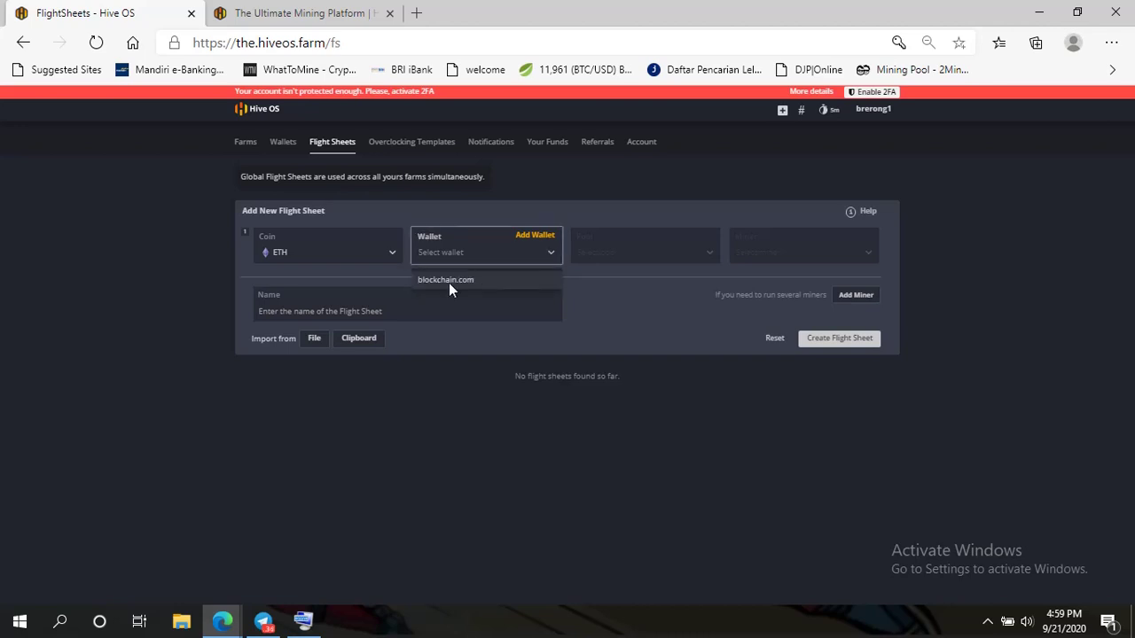
pyautogui.click(449, 284)
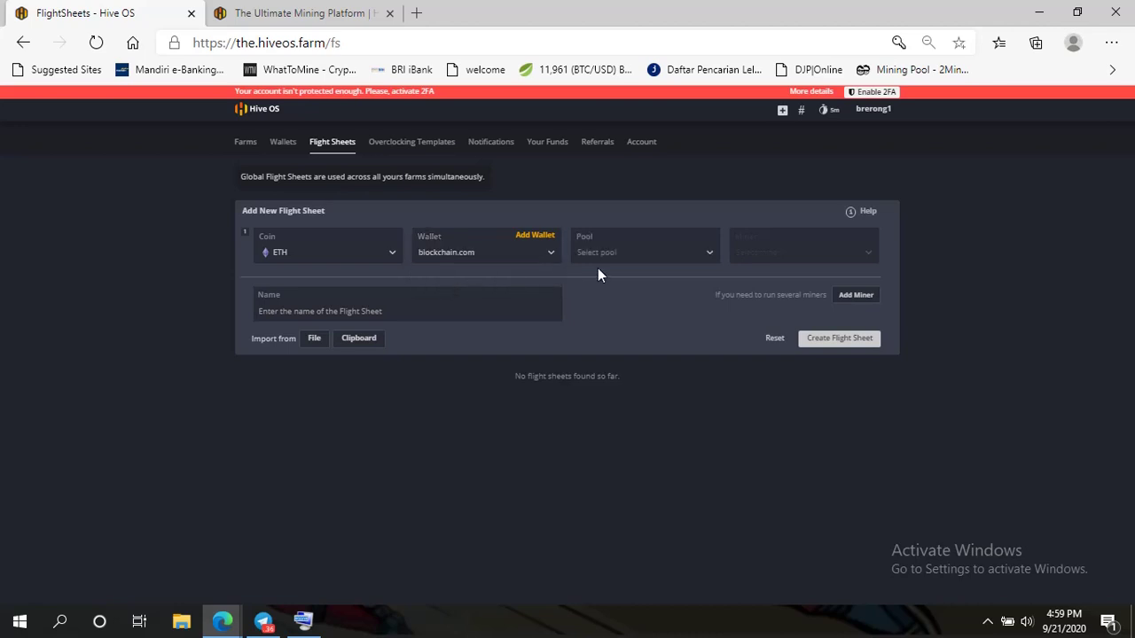
pyautogui.click(547, 256)
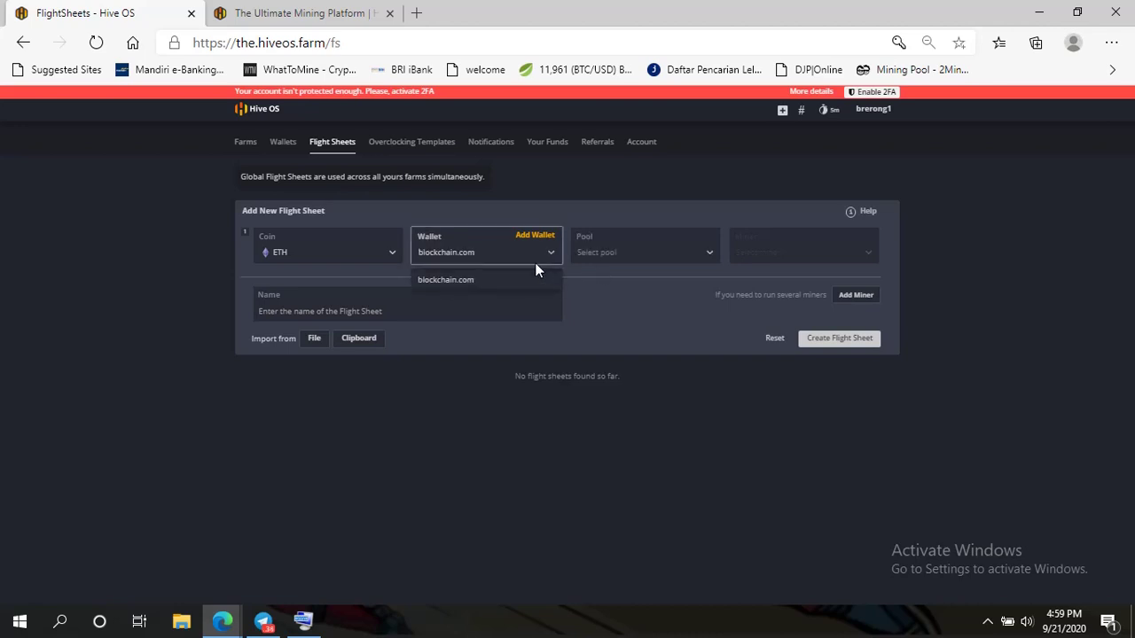
pyautogui.click(525, 238)
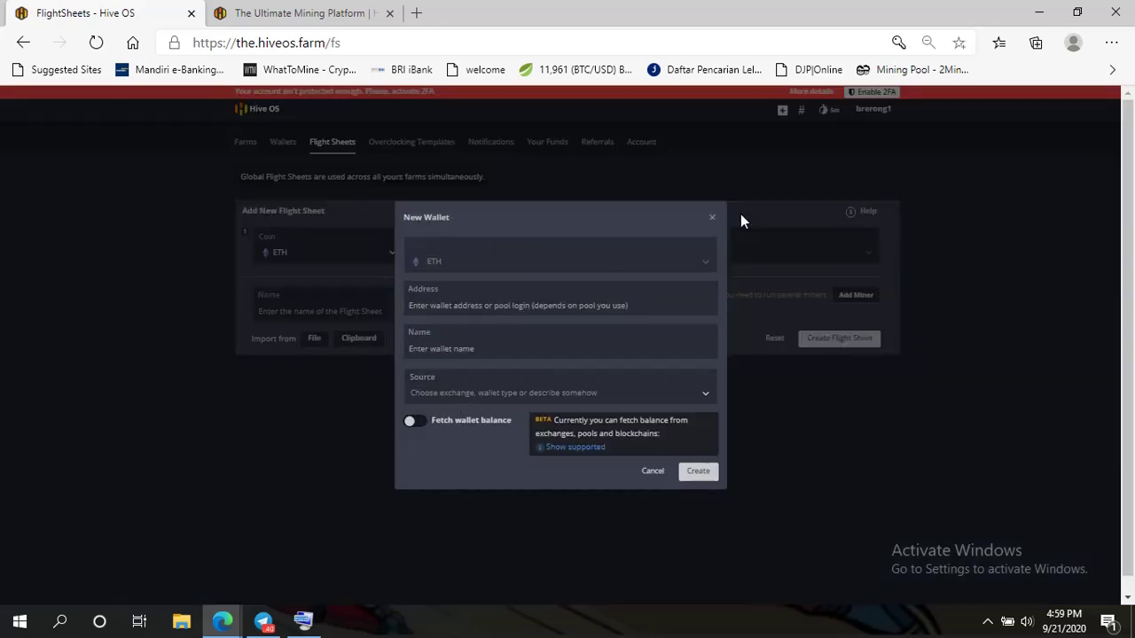
pyautogui.click(714, 220)
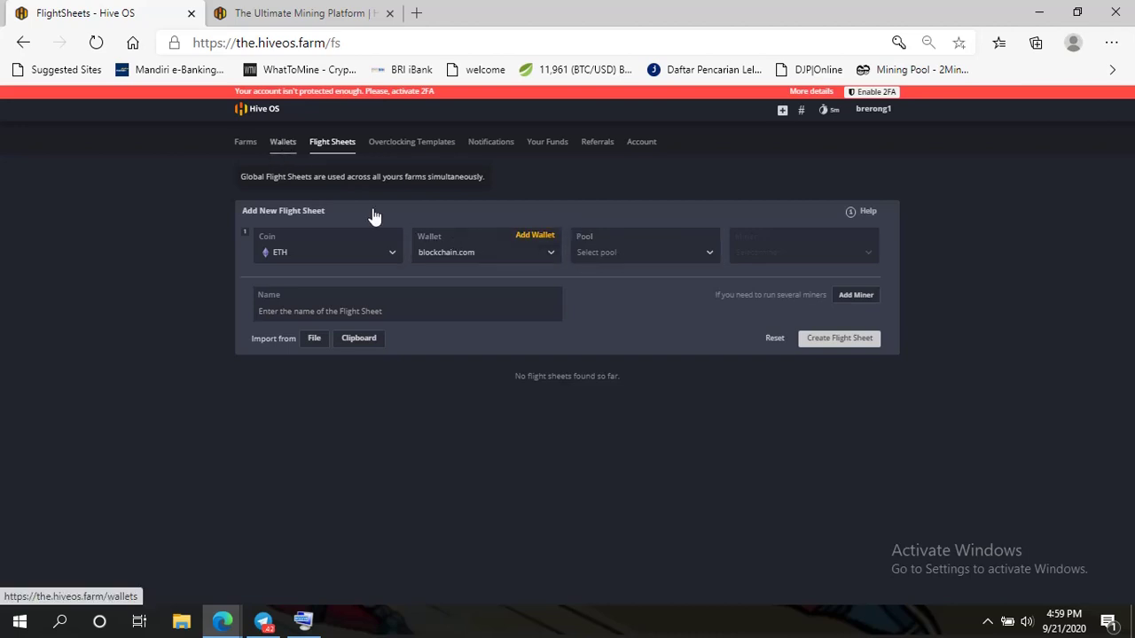
# Step: Choose solopool as the mining pool for the new flight sheet
pyautogui.click(651, 260)
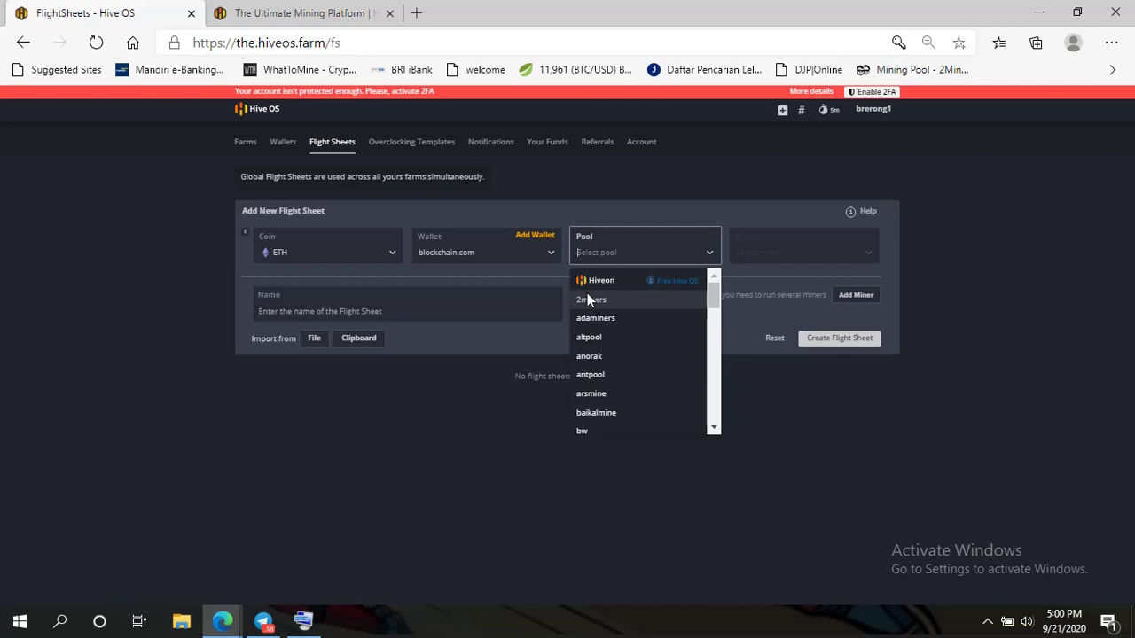
pyautogui.scroll(-2, 594, 344)
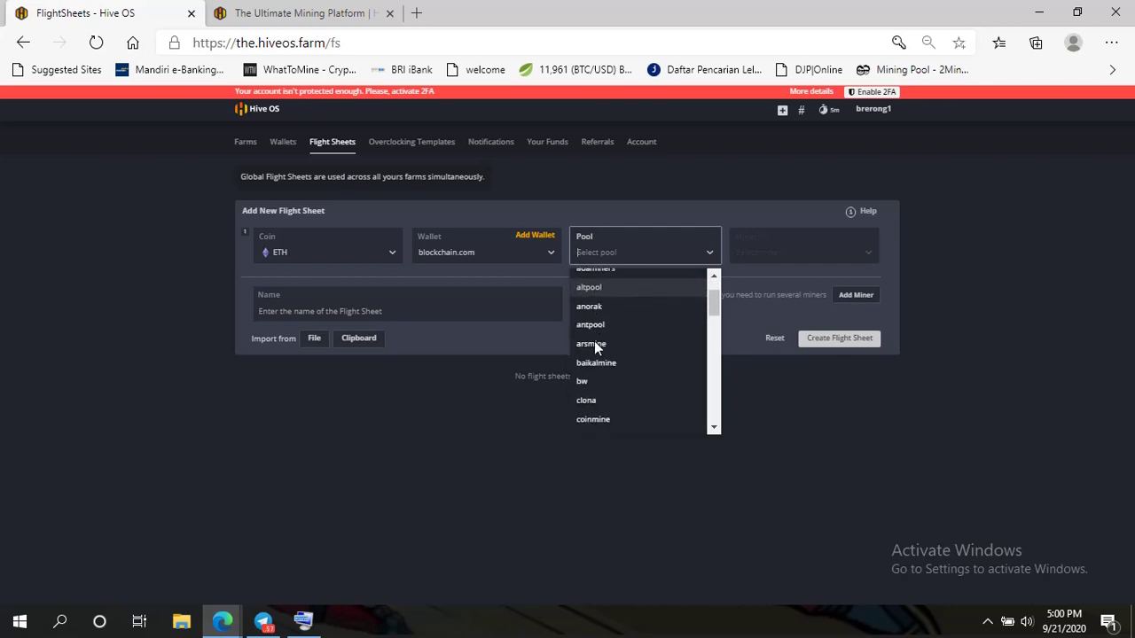
pyautogui.scroll(-1, 594, 348)
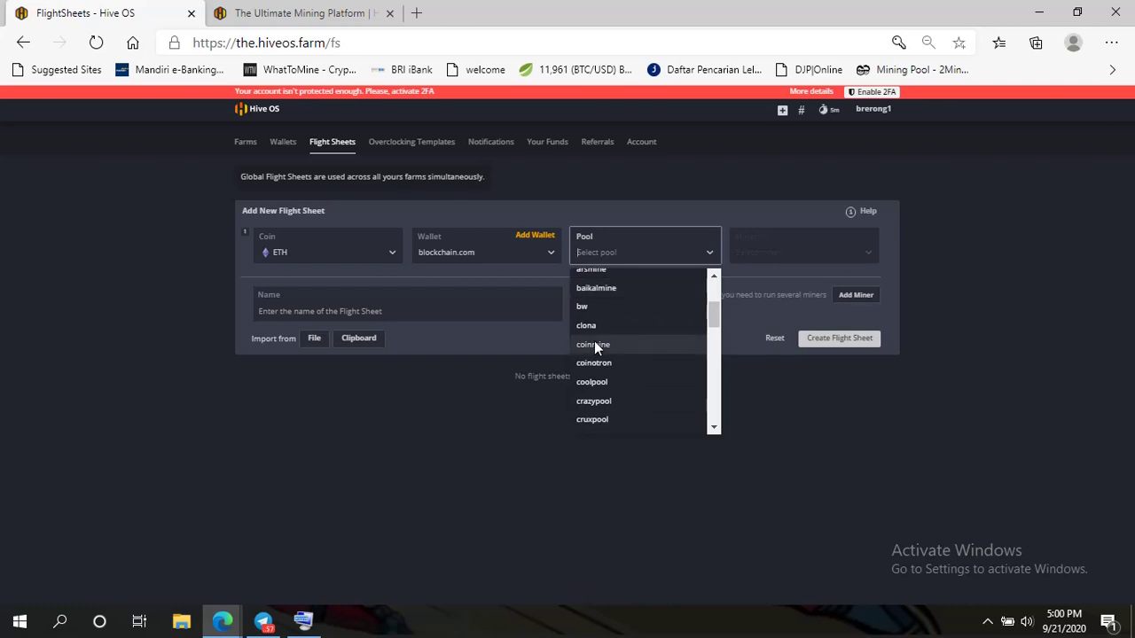
pyautogui.scroll(-1, 594, 347)
pyautogui.scroll(-1, 594, 346)
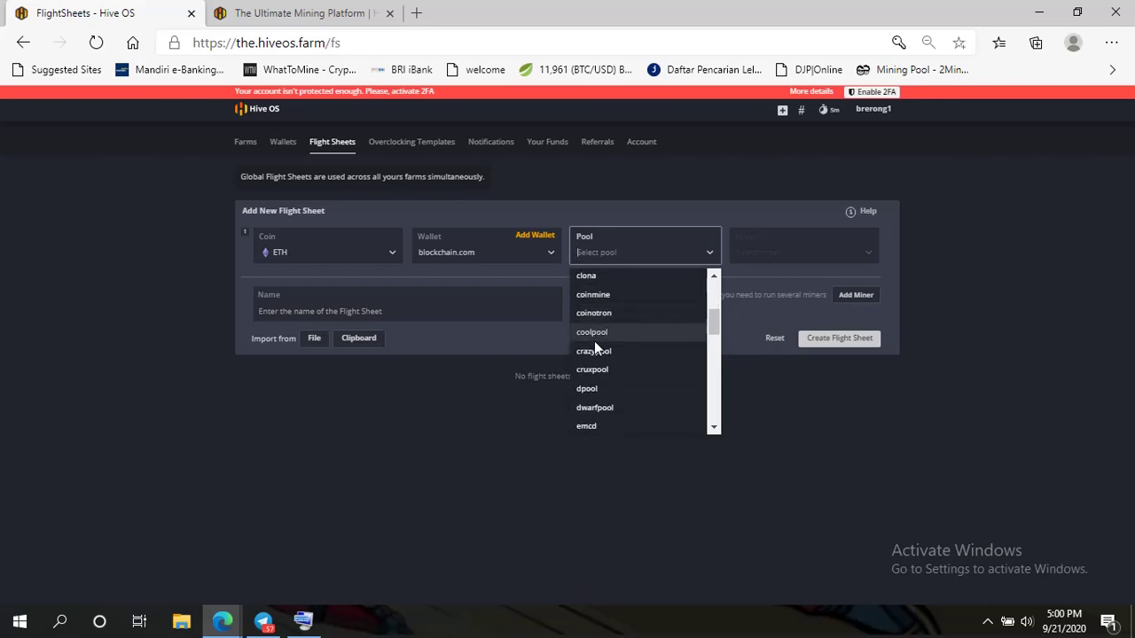
pyautogui.scroll(-1, 605, 407)
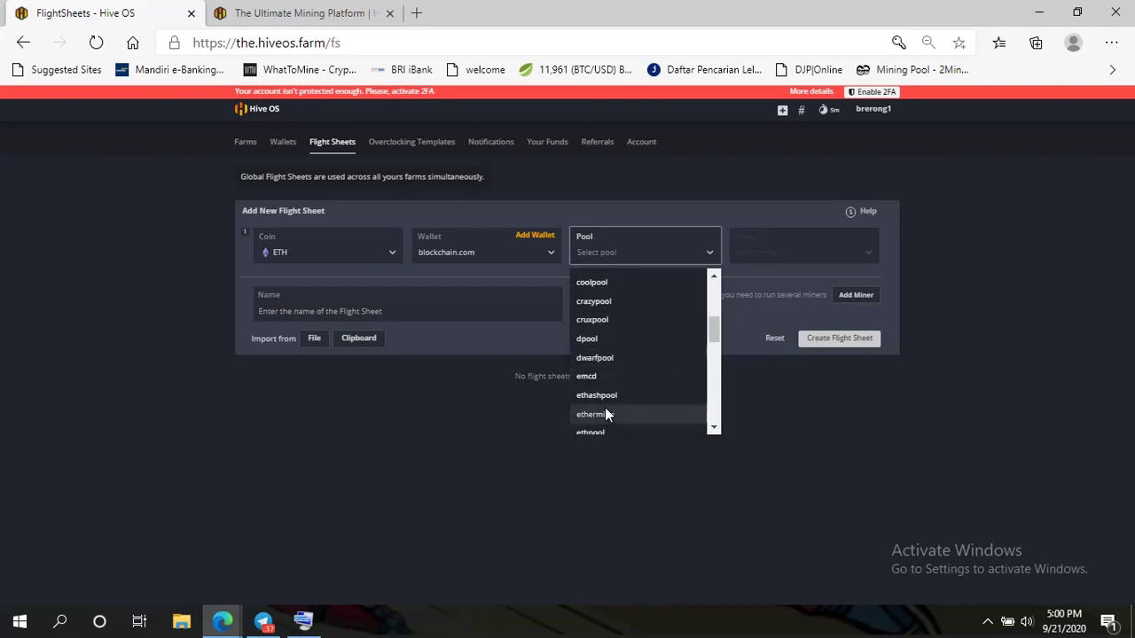
pyautogui.scroll(-3, 605, 407)
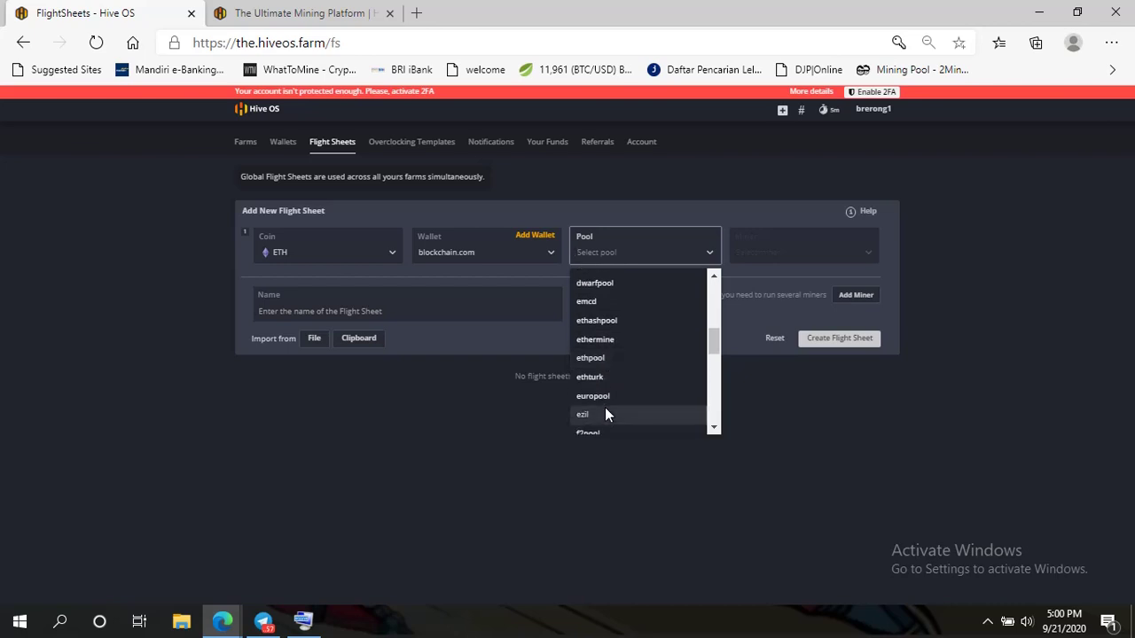
pyautogui.scroll(-3, 605, 407)
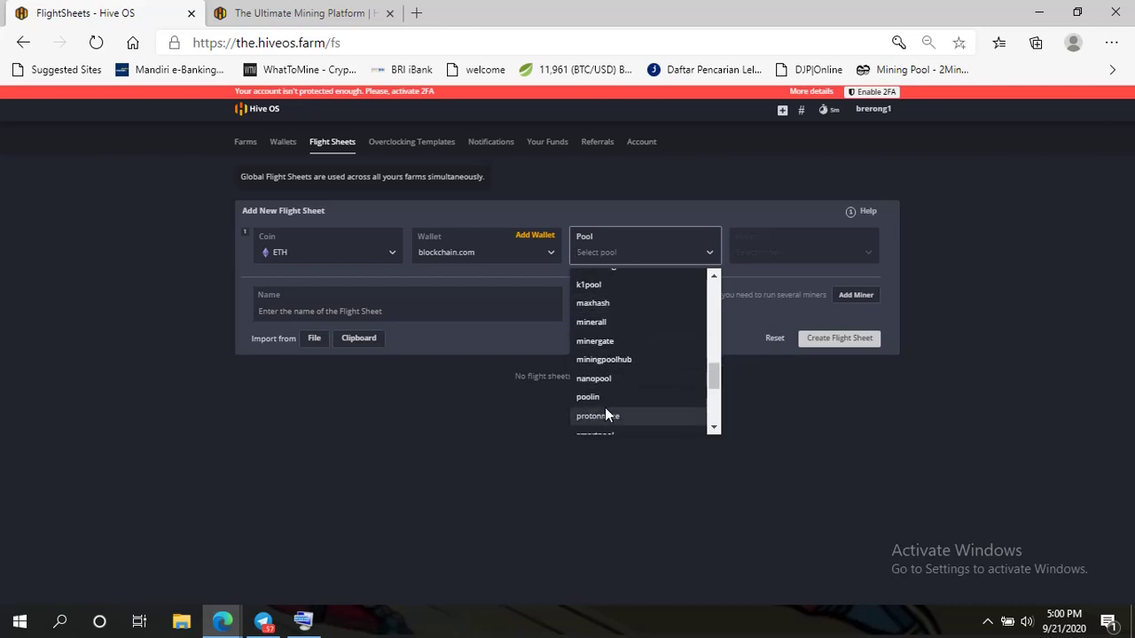
pyautogui.scroll(-1, 604, 407)
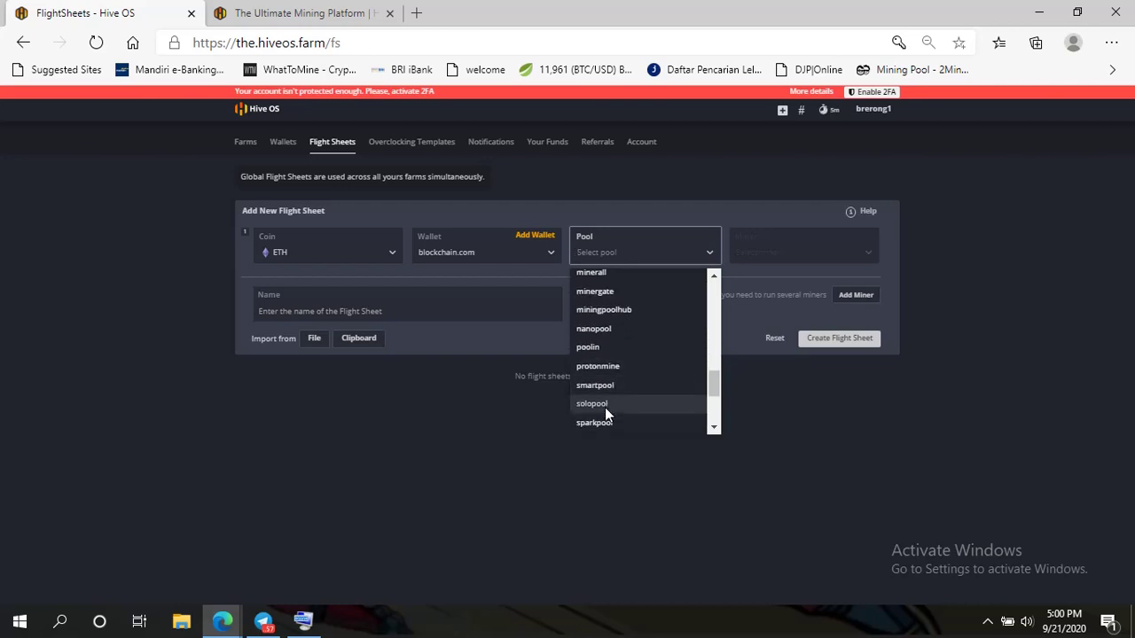
pyautogui.click(604, 407)
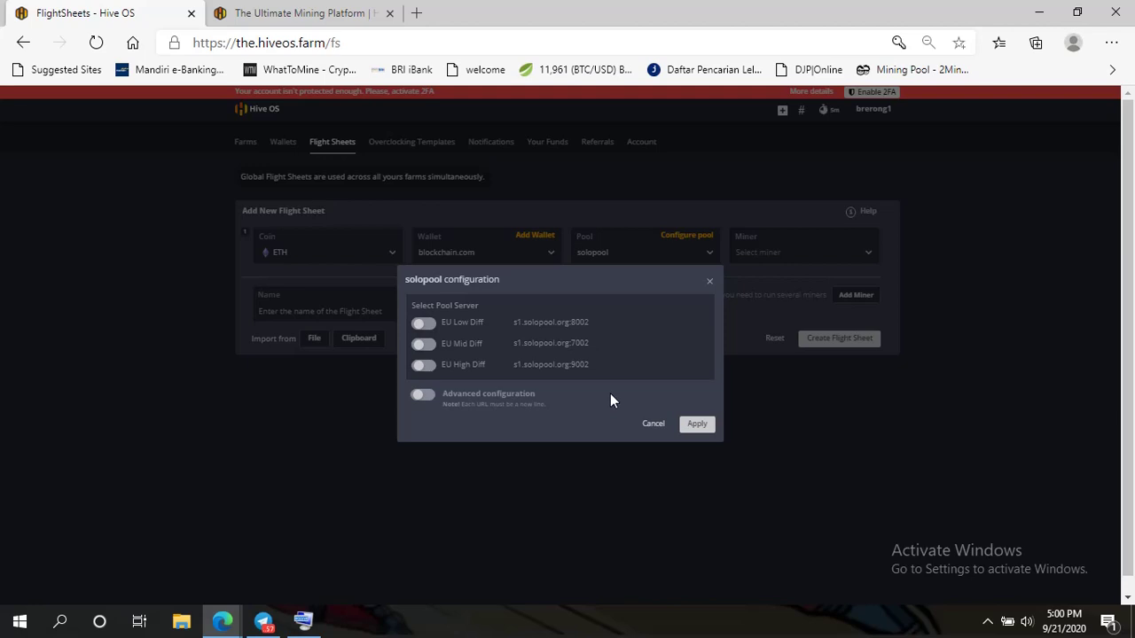
# Step: Enable the EU Low Diff, EU Mid Diff and EU High Diff servers for solopool and apply the configuration
pyautogui.click(420, 327)
pyautogui.click(422, 344)
pyautogui.click(422, 365)
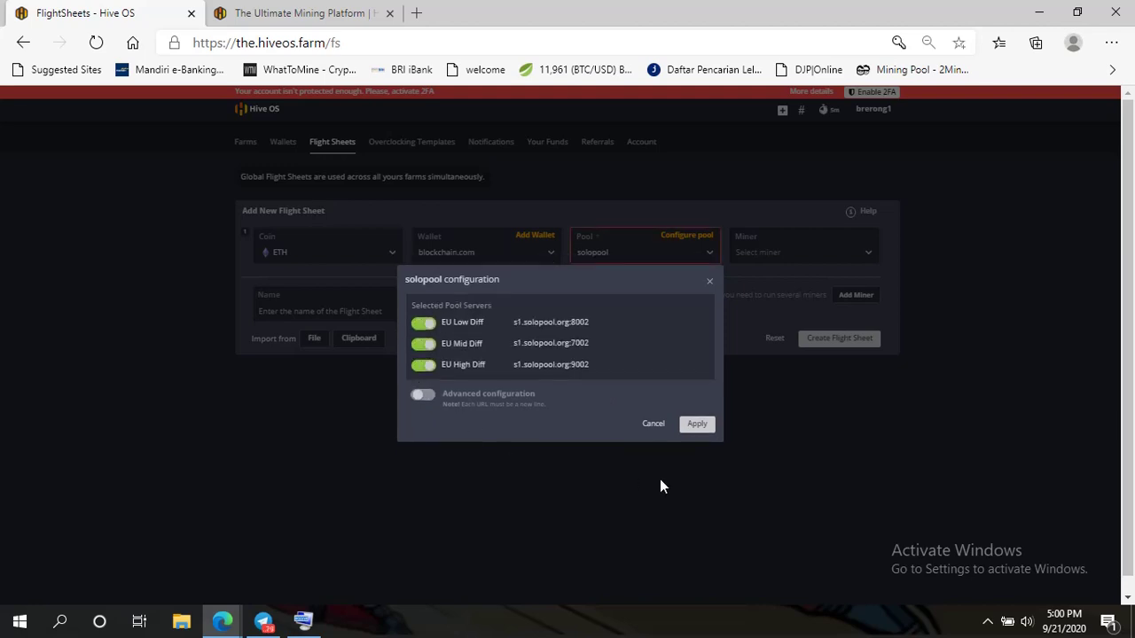
pyautogui.click(697, 425)
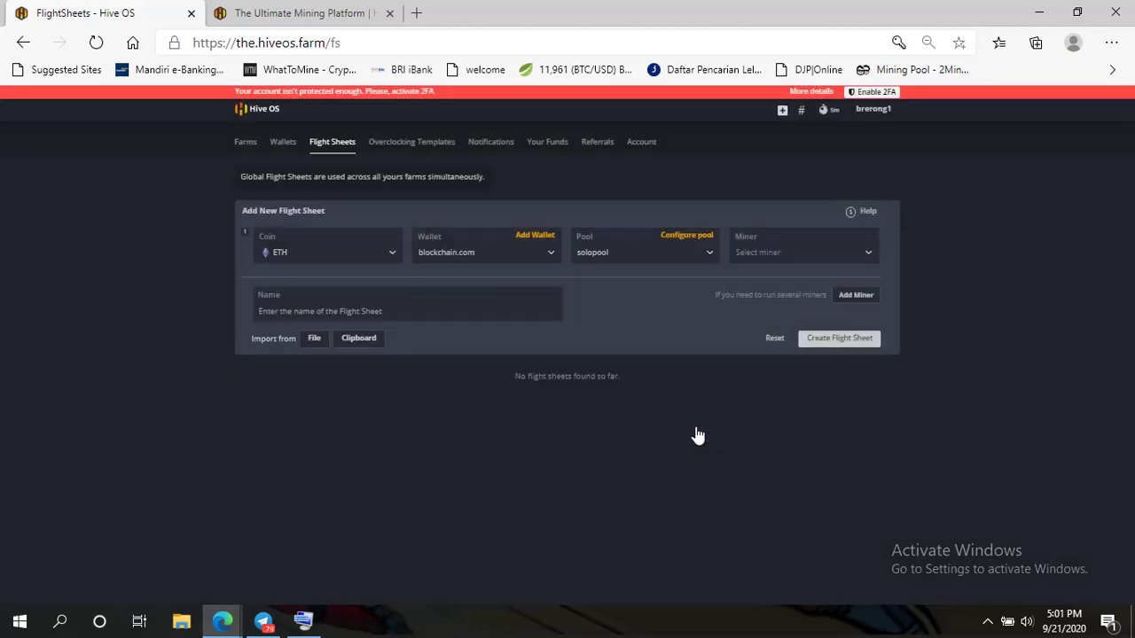
# Step: Choose PhoenixMiner as the miner, name the flight sheet "solo mining", and create it
pyautogui.click(797, 255)
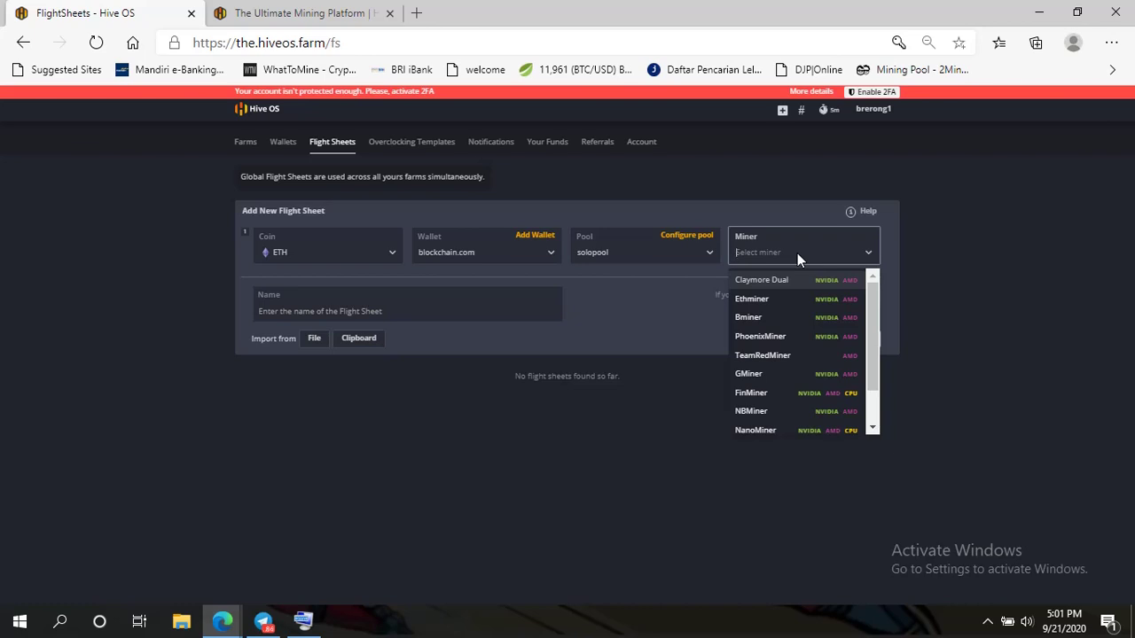
pyautogui.click(776, 335)
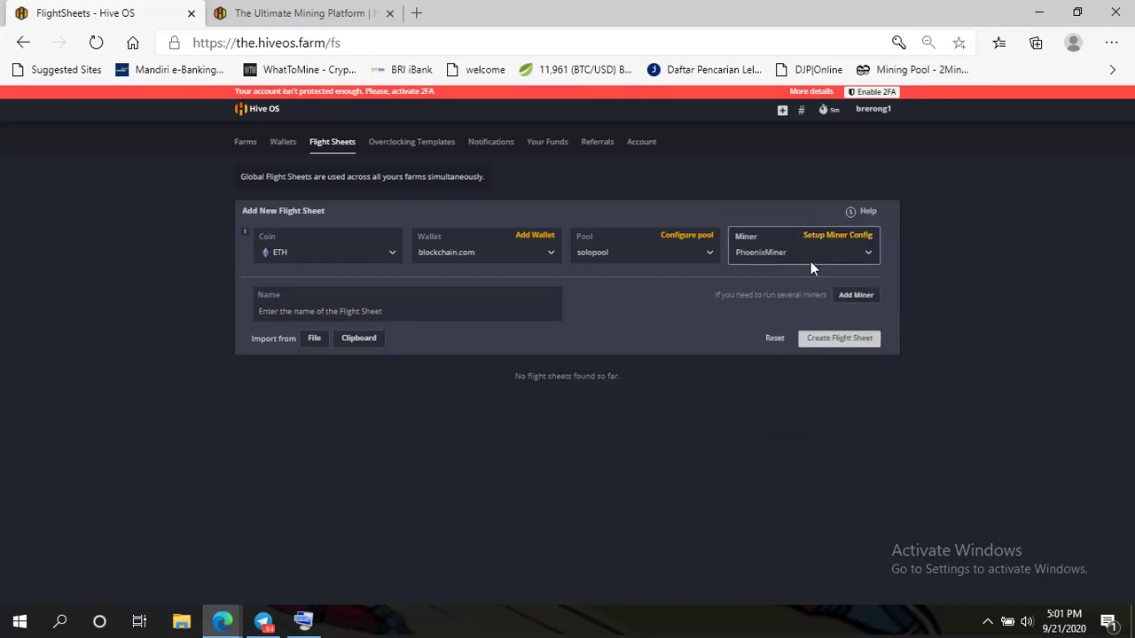
pyautogui.click(477, 310)
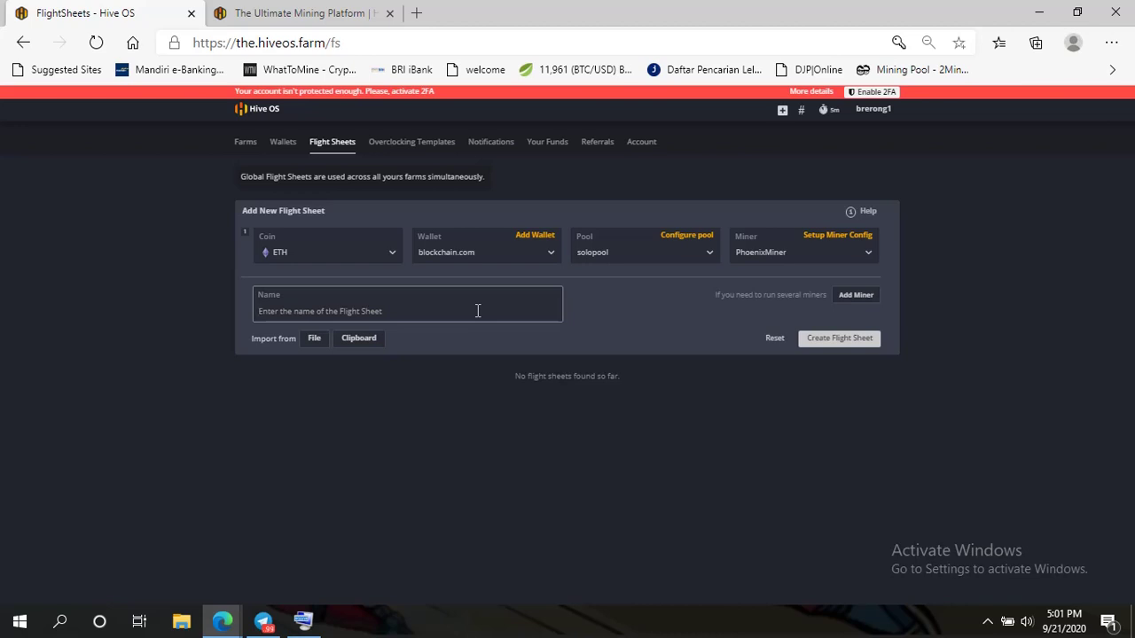
pyautogui.write('solo mining')
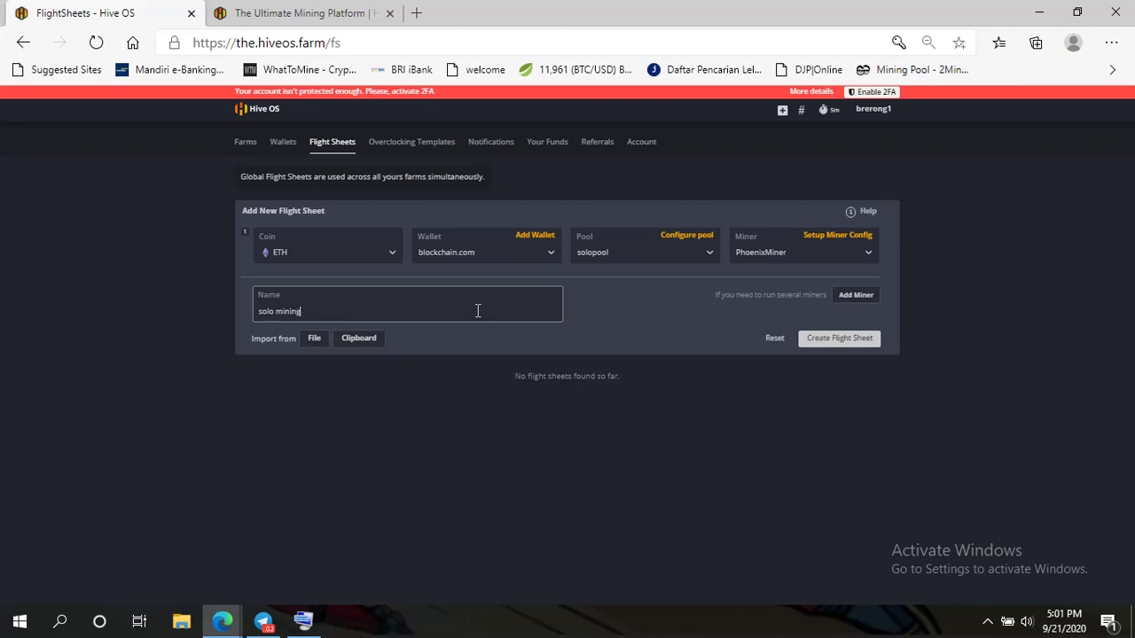
pyautogui.click(826, 348)
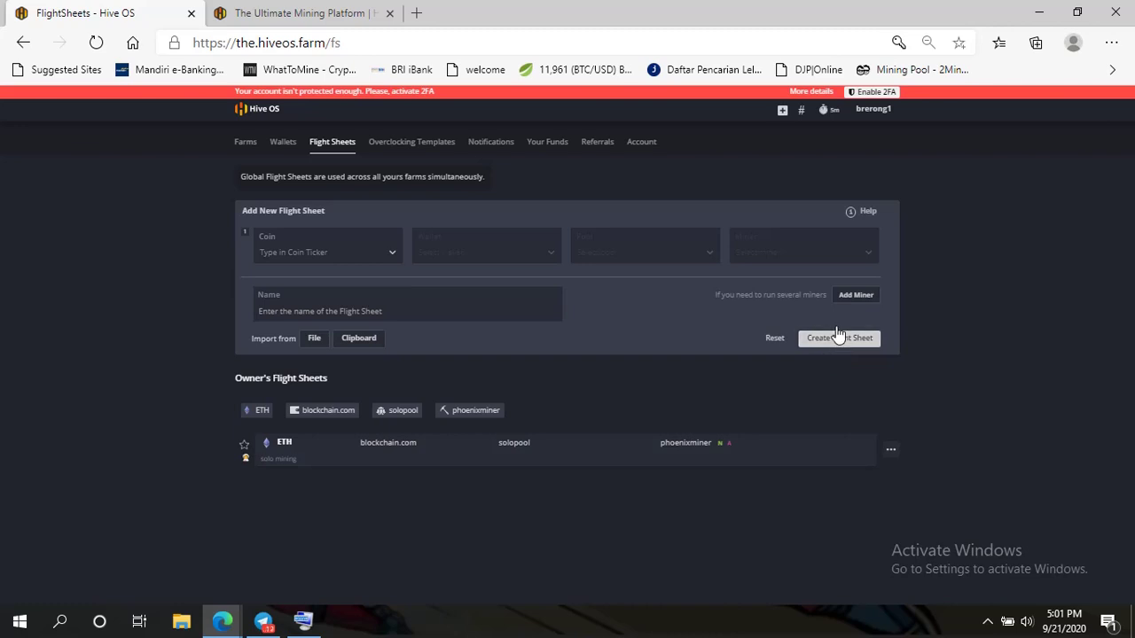
# Step: Open the mining farm from the farms overview and go to its worker's page
pyautogui.click(244, 144)
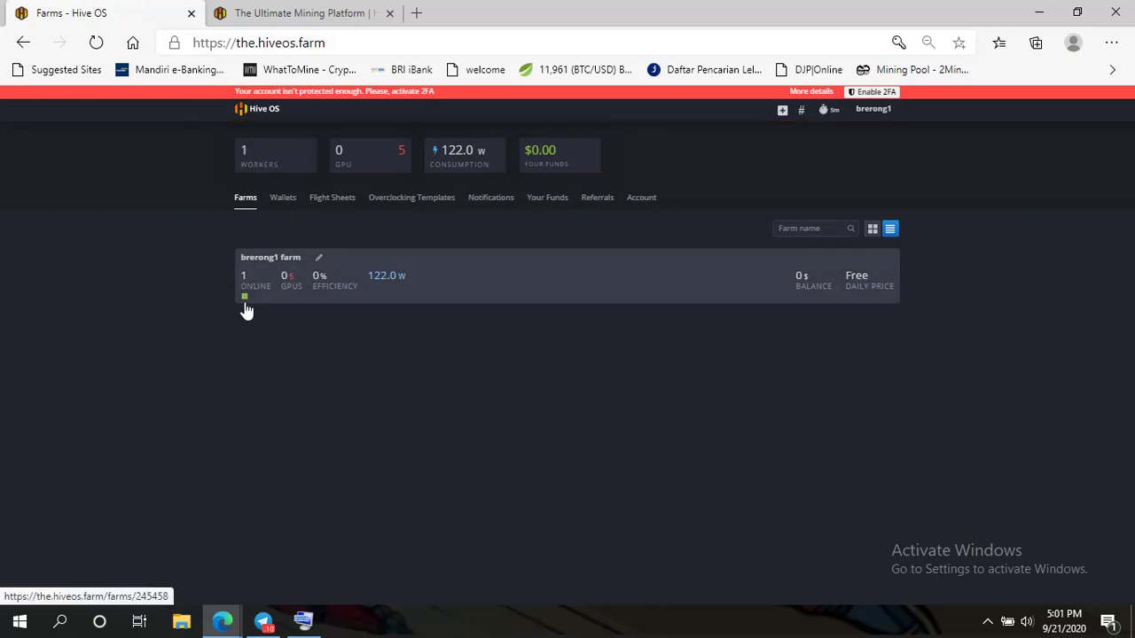
pyautogui.click(595, 283)
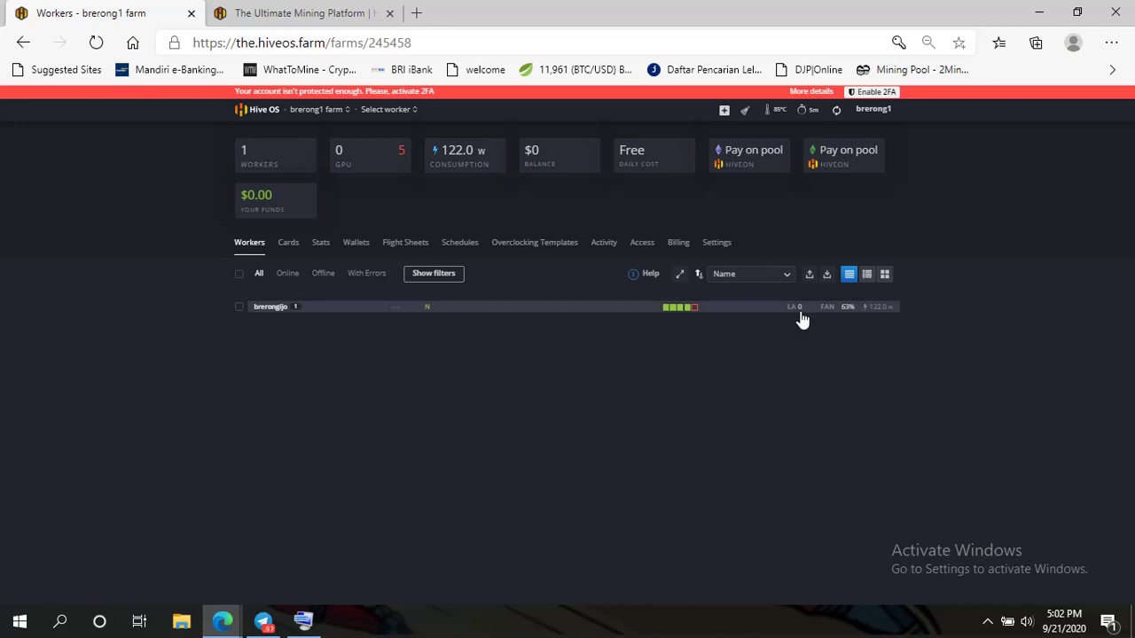
pyautogui.click(866, 275)
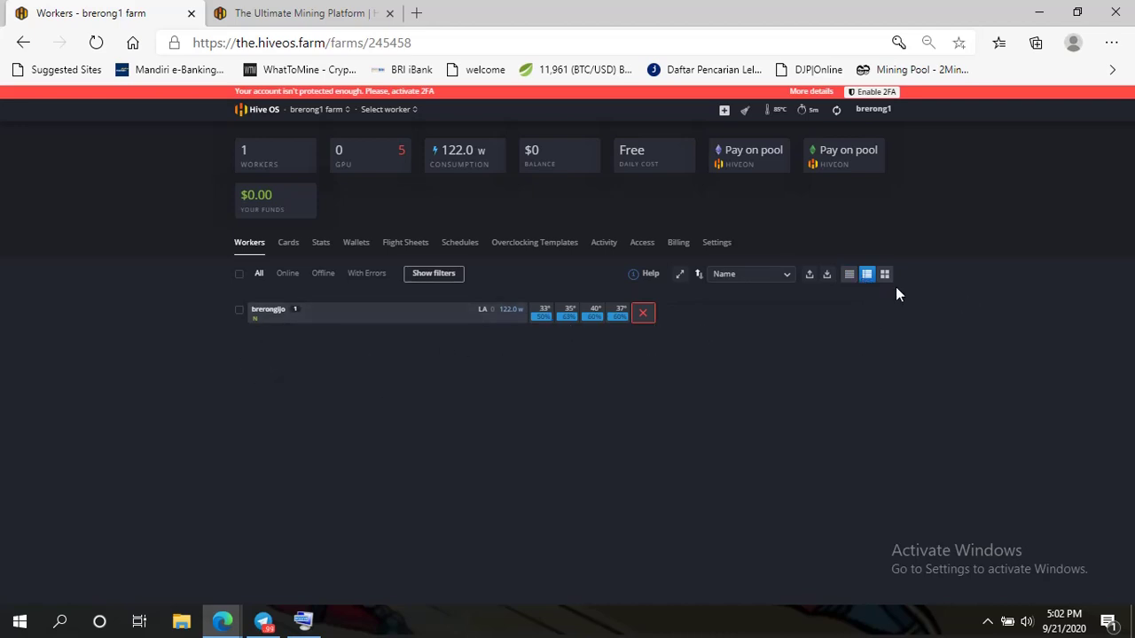
pyautogui.click(849, 275)
pyautogui.click(381, 111)
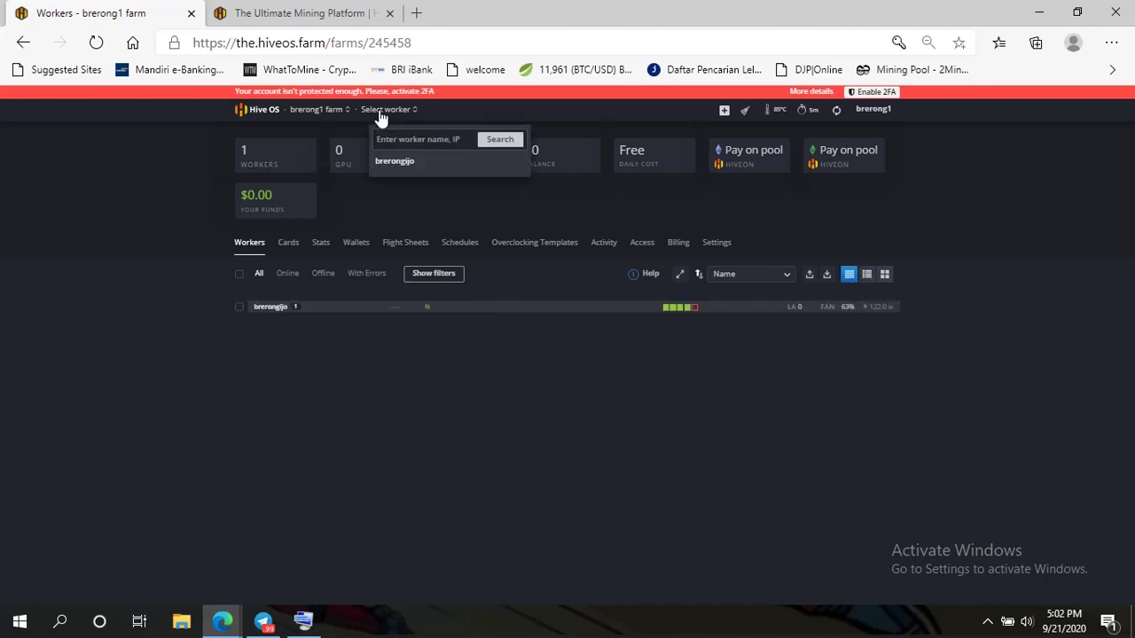
pyautogui.click(394, 163)
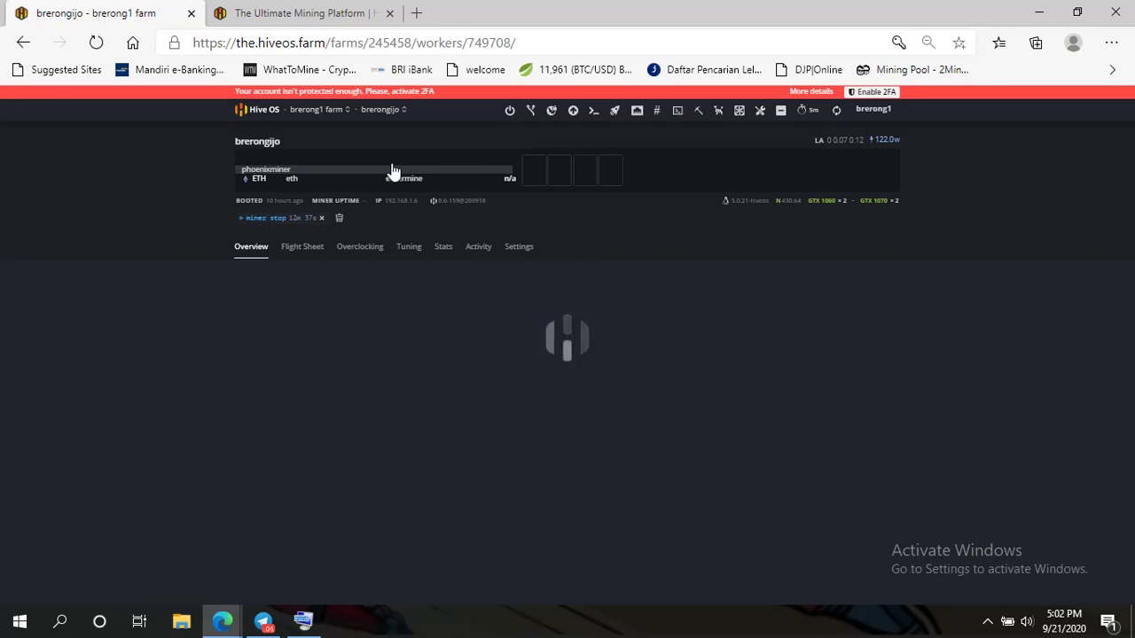
# Step: Reload the worker page and examine its GPU list and system details
pyautogui.click(539, 43)
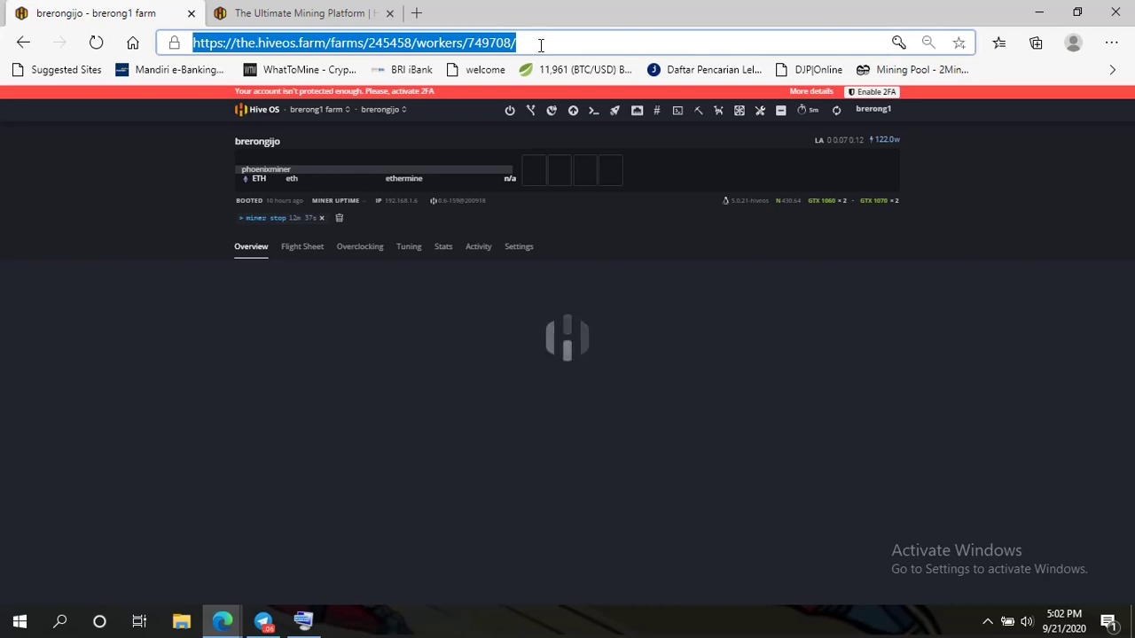
pyautogui.press('Return')
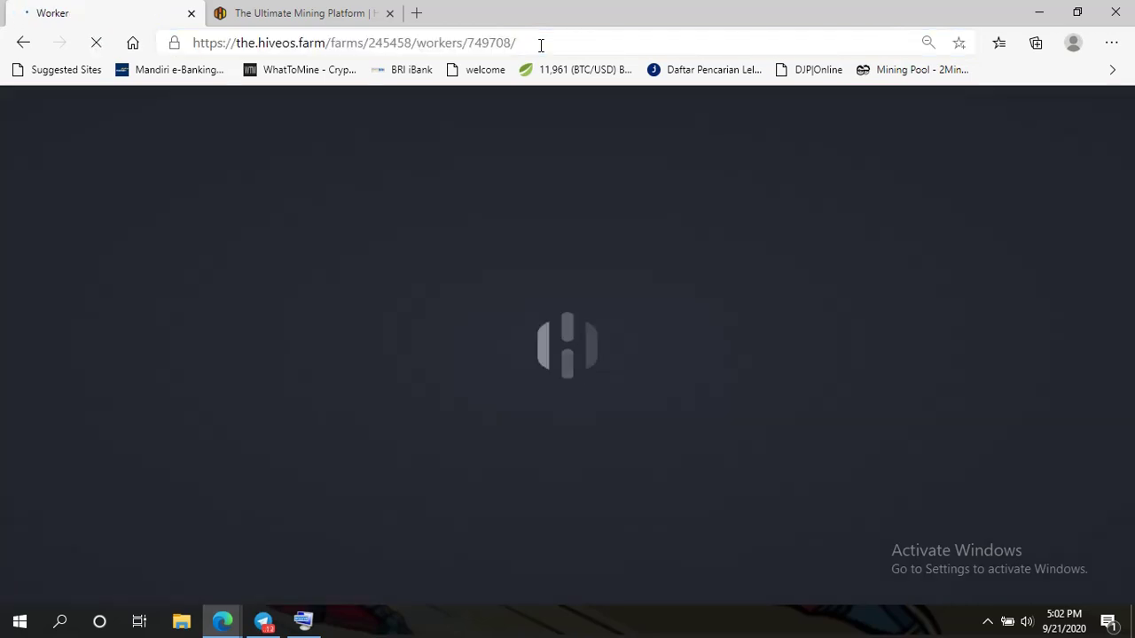
pyautogui.click(988, 621)
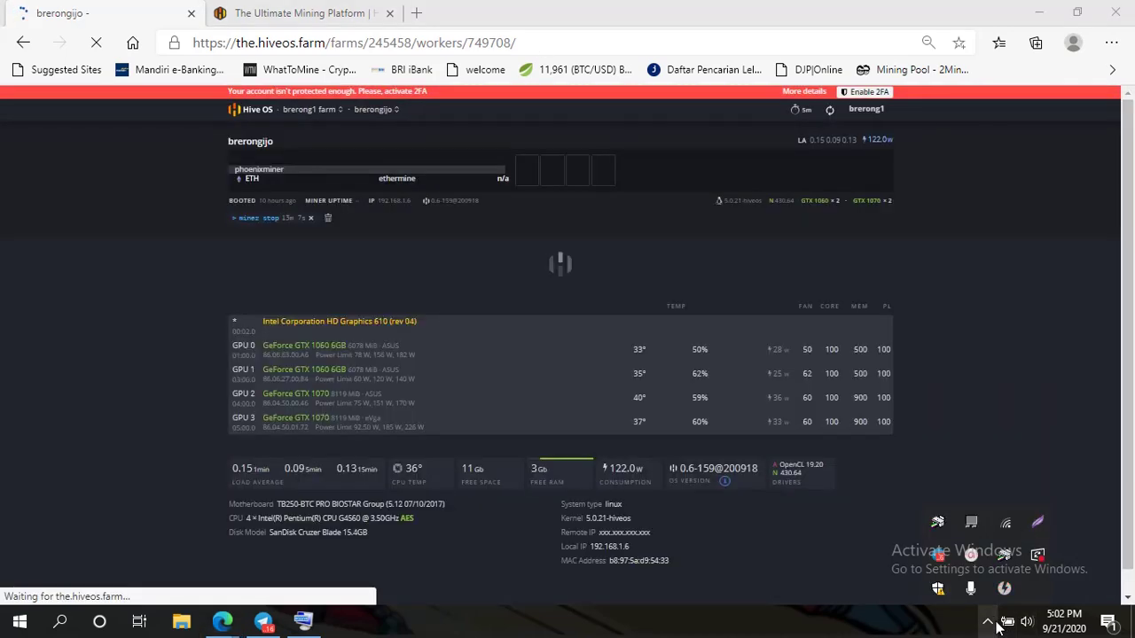
pyautogui.click(996, 623)
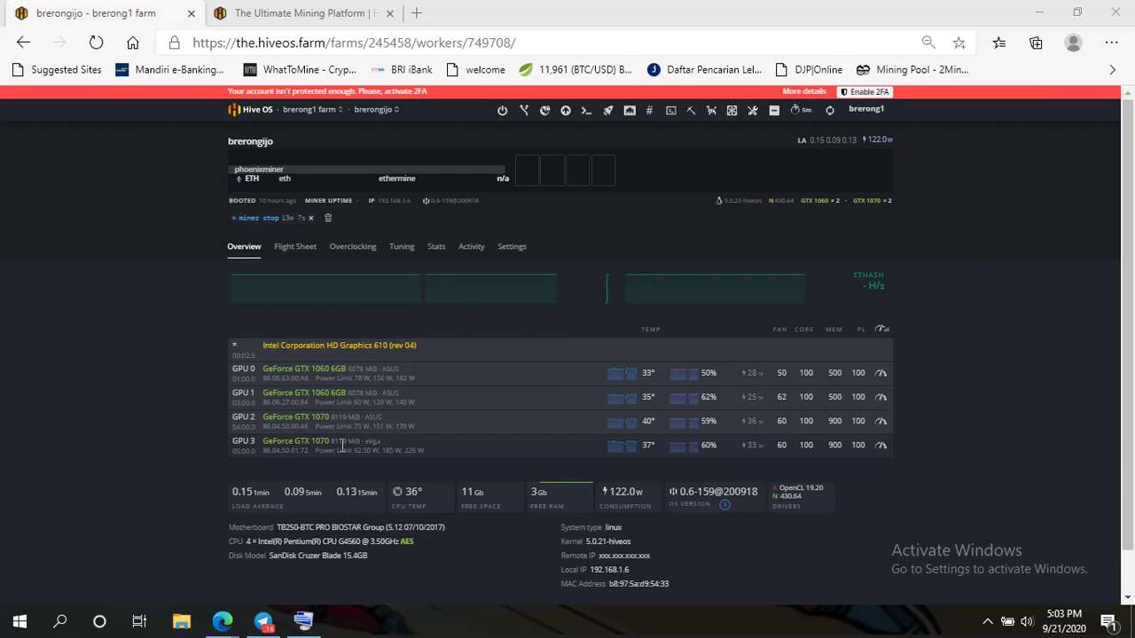
pyautogui.scroll(-1, 70, 452)
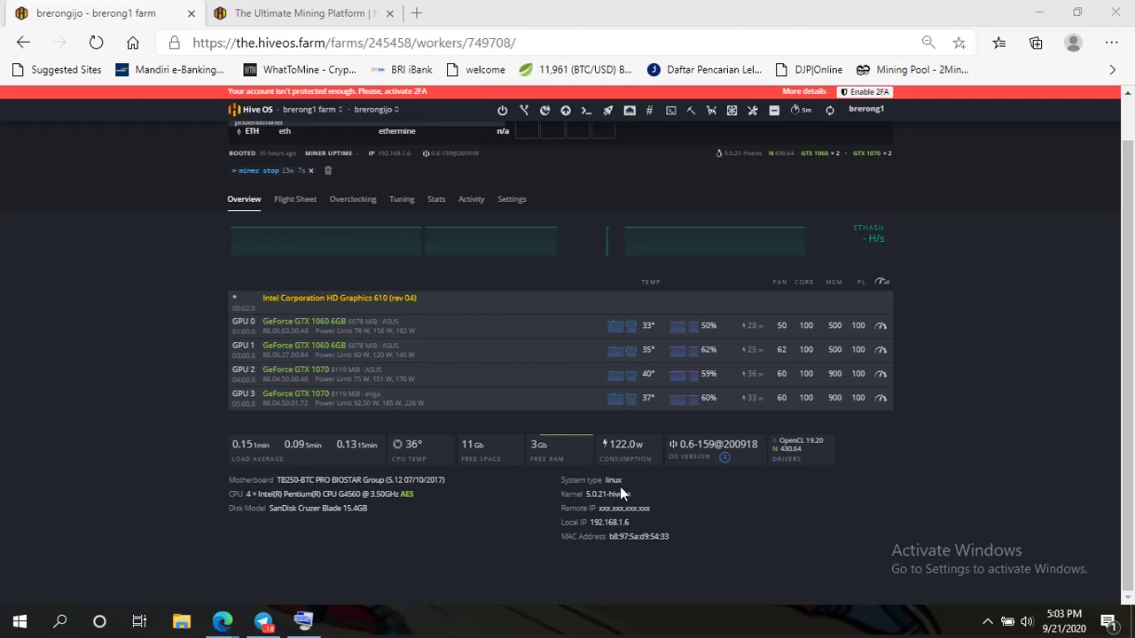
pyautogui.scroll(1, 88, 479)
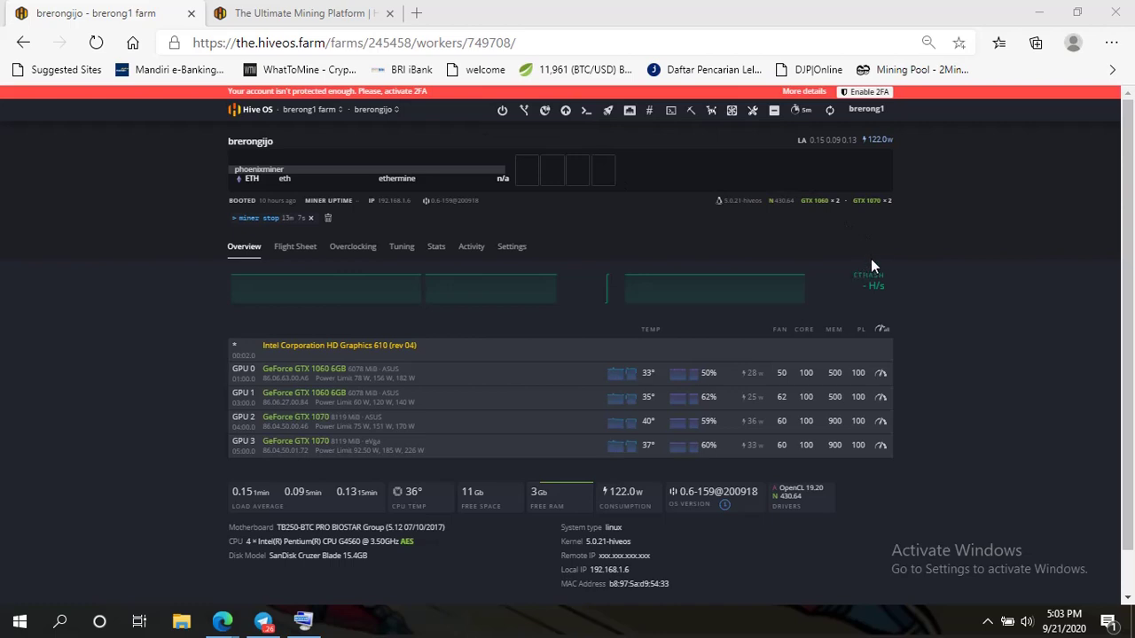
pyautogui.click(882, 331)
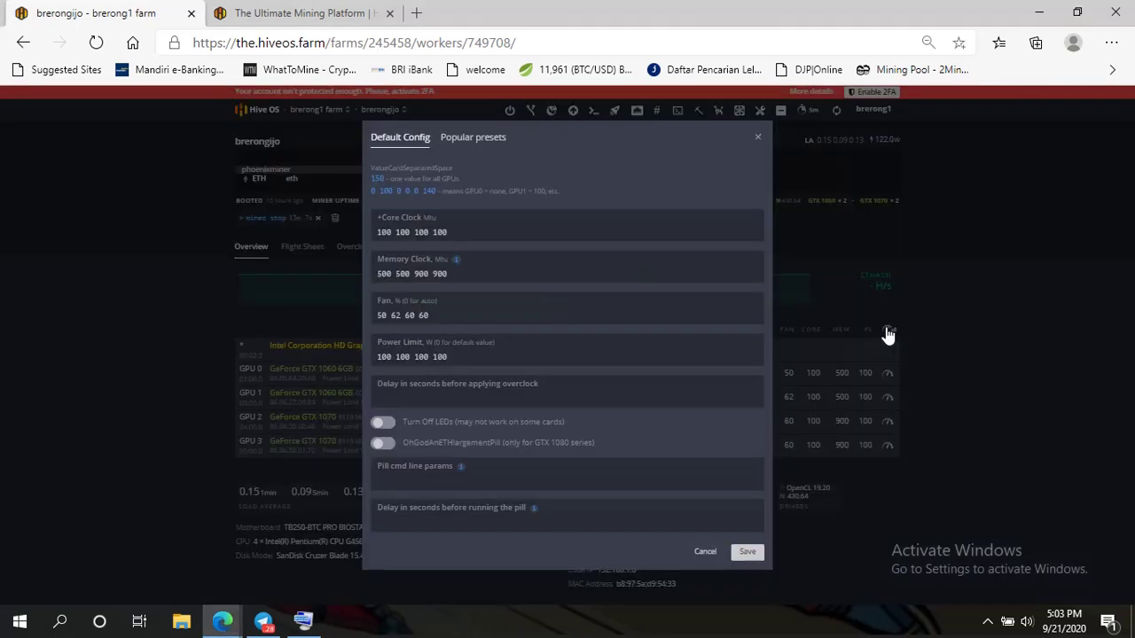
pyautogui.moveTo(762, 140); pyautogui.dragTo(910, 295)
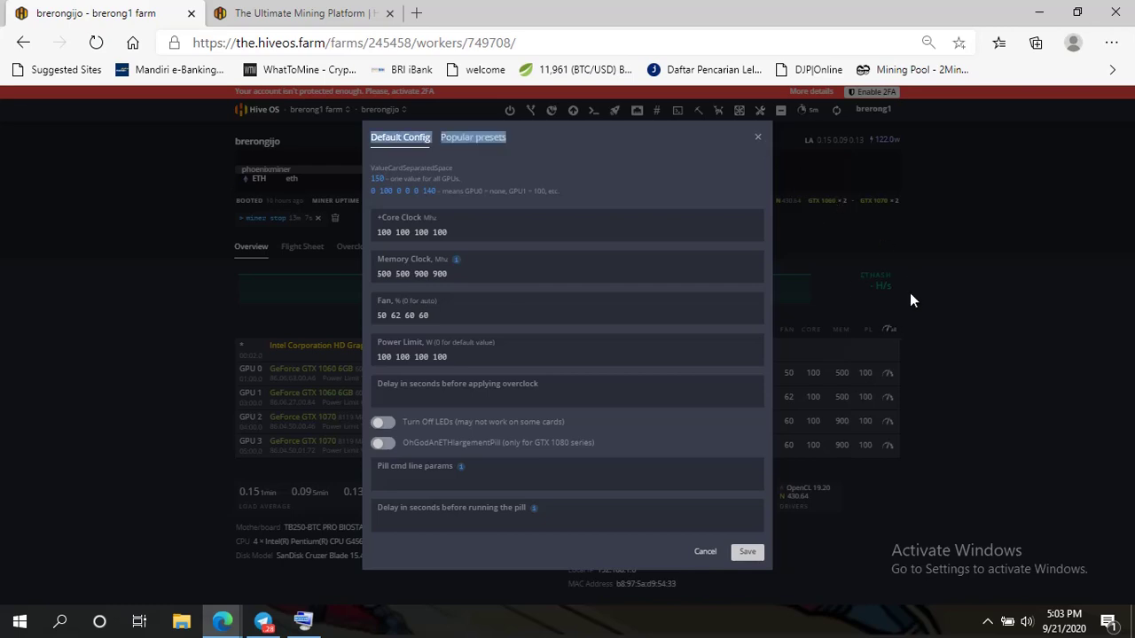
pyautogui.click(758, 141)
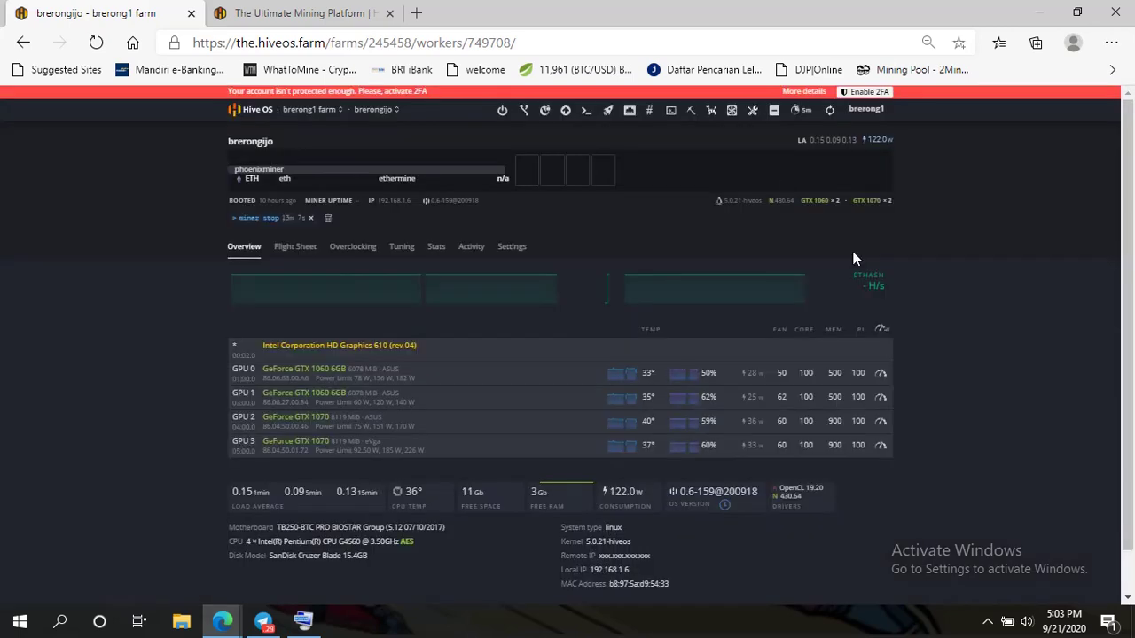
# Step: Open the default overclocking config for all GPUs and check which card each core clock value applies to
pyautogui.click(878, 335)
pyautogui.click(624, 303)
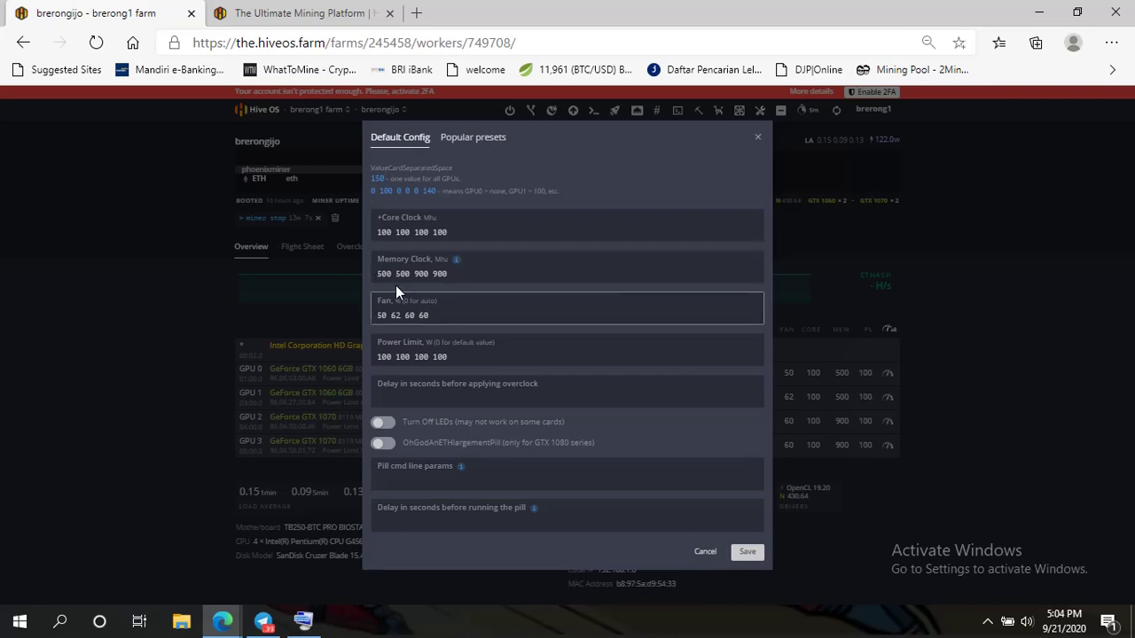
pyautogui.click(384, 233)
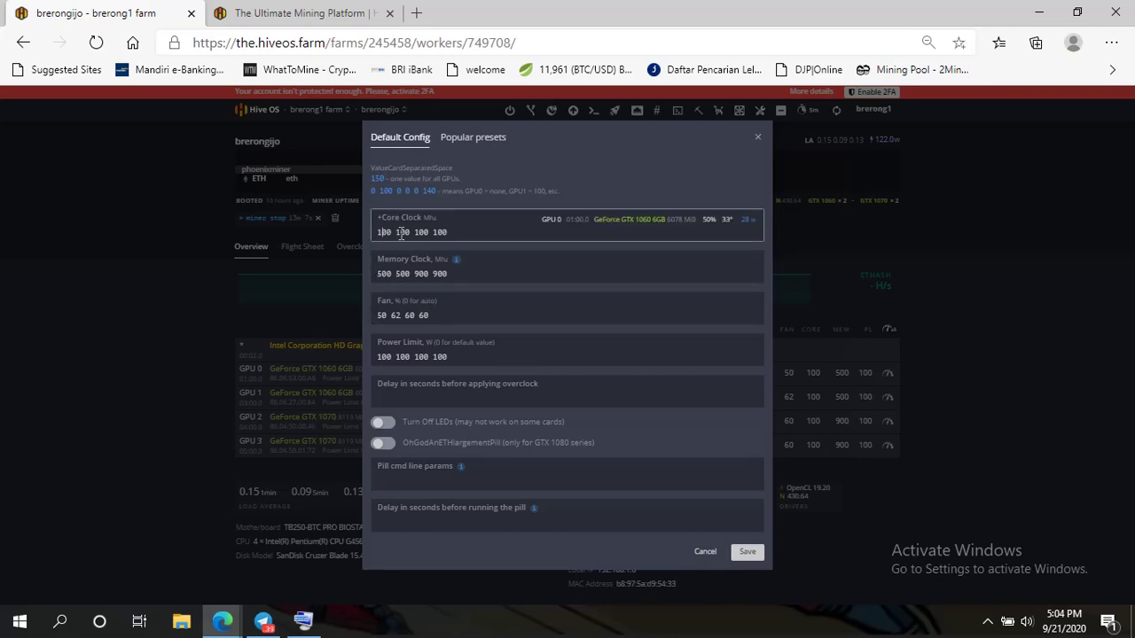
pyautogui.click(402, 234)
pyautogui.click(422, 233)
pyautogui.click(398, 233)
pyautogui.click(436, 233)
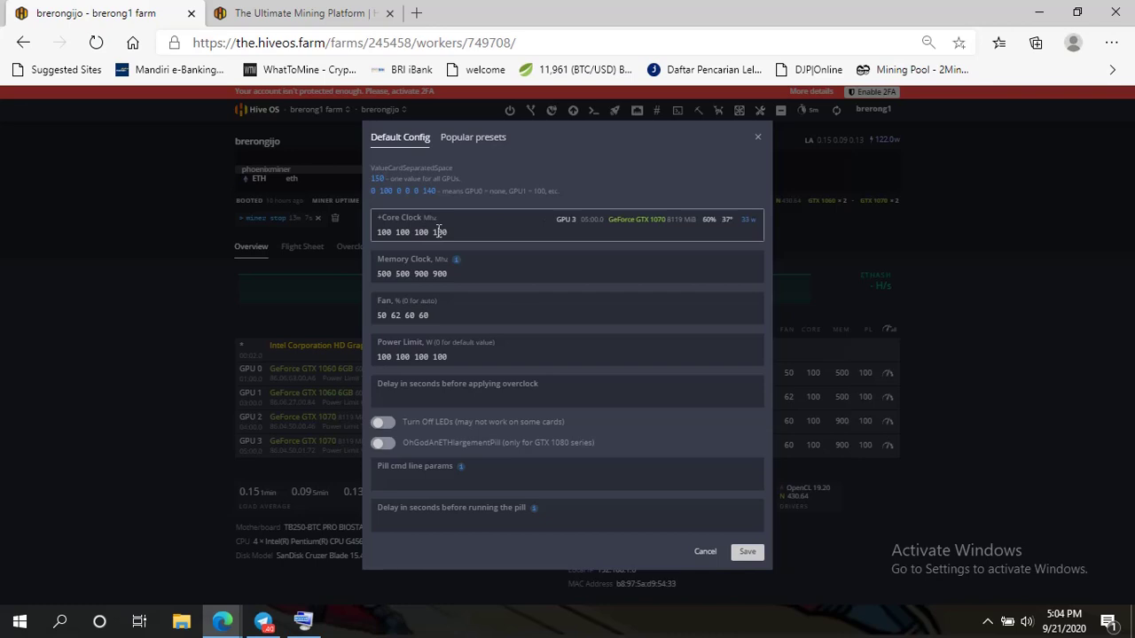
# Step: Check which card each memory clock value applies to, and switch the OhGodAnETHlargementPill option on and back off
pyautogui.click(389, 275)
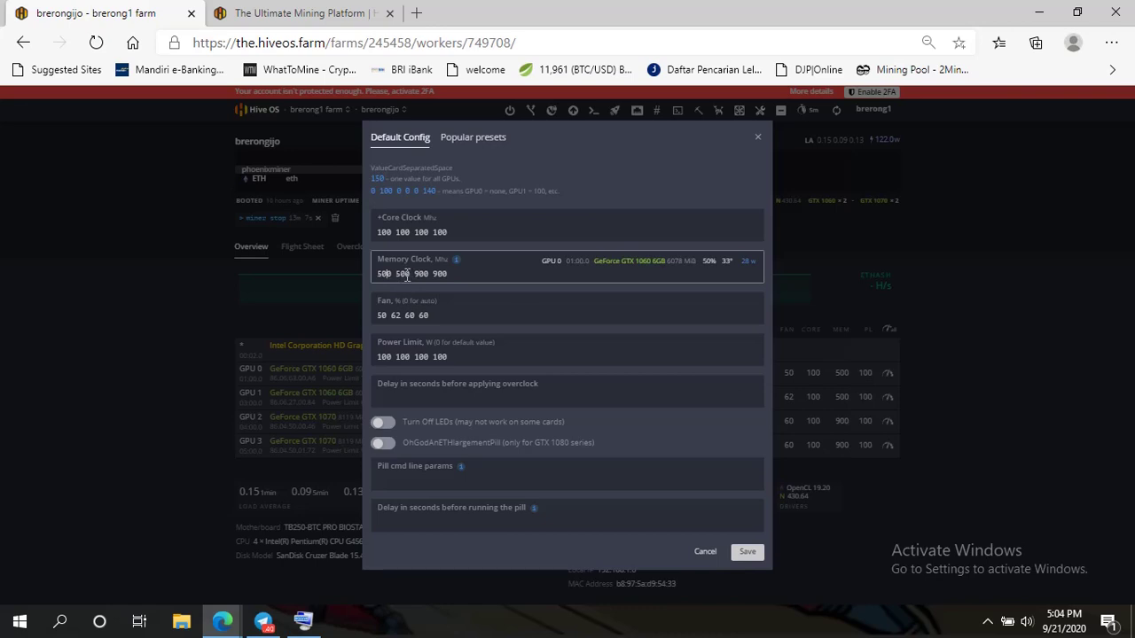
pyautogui.click(441, 274)
pyautogui.click(449, 277)
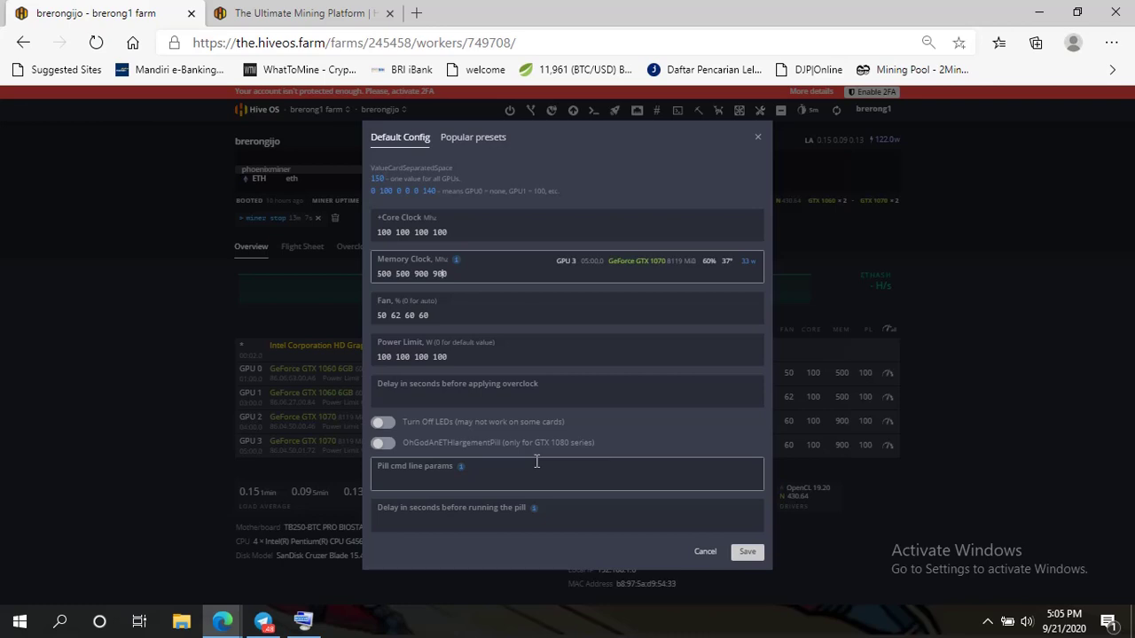
pyautogui.click(384, 444)
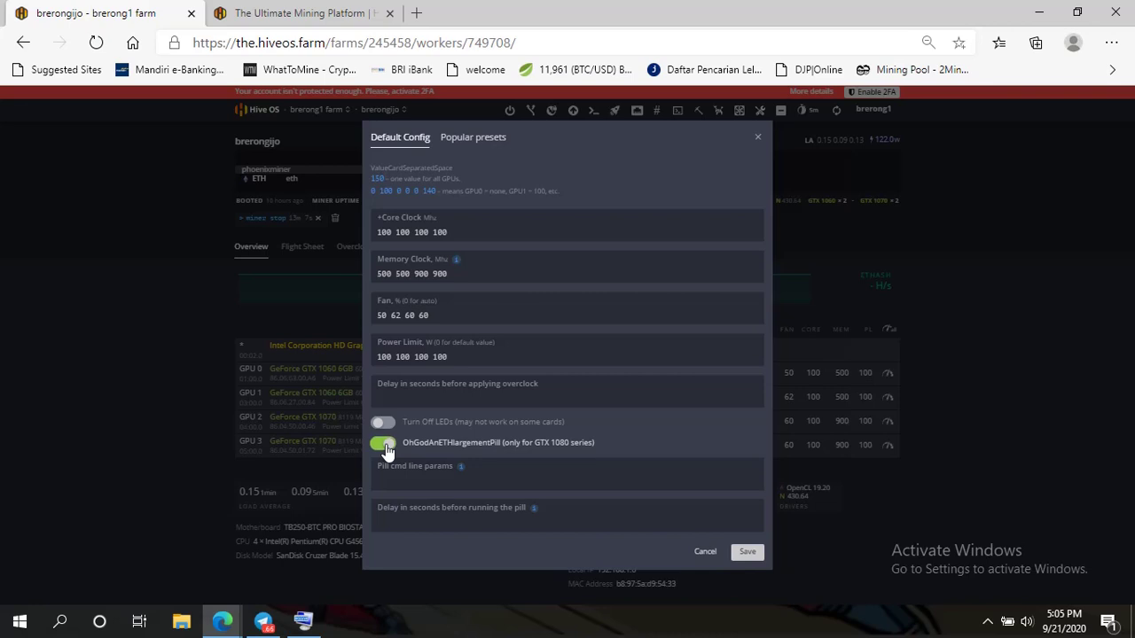
pyautogui.click(384, 444)
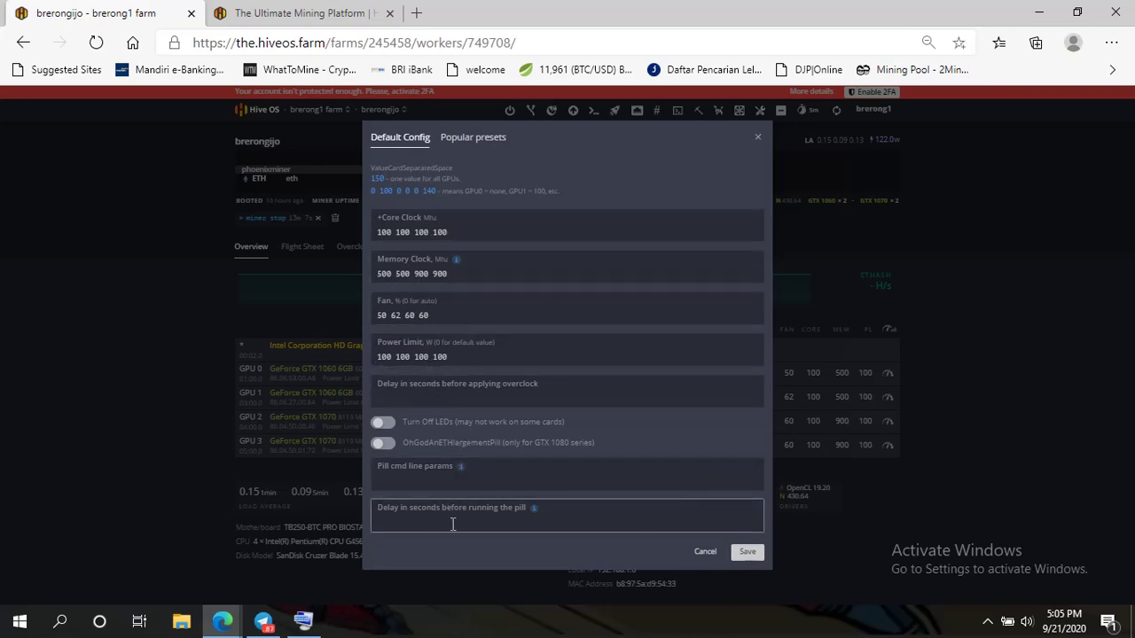
# Step: Browse the popular overclocking presets filtered by ETH as the coin and GeForce GTX 1060 6GB as the GPU
pyautogui.click(470, 138)
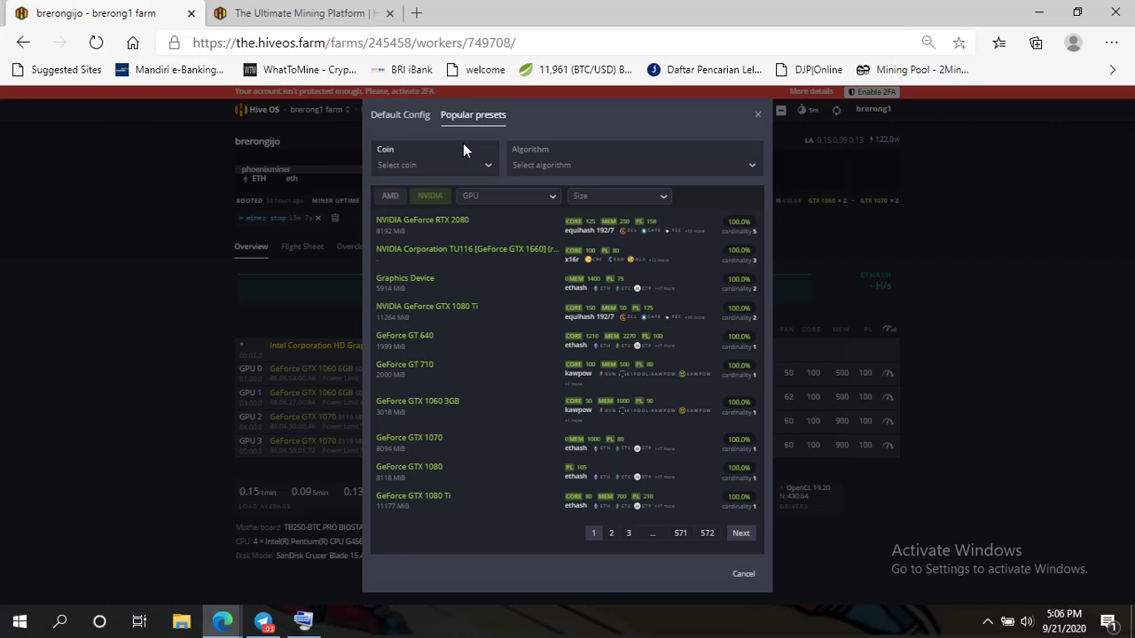
pyautogui.click(445, 168)
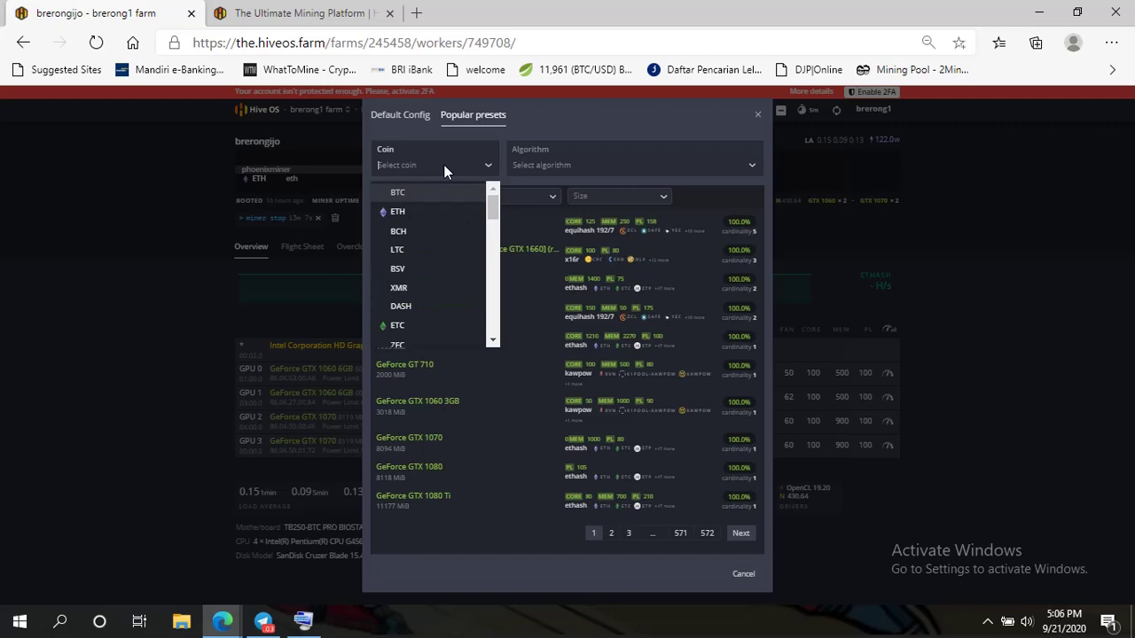
pyautogui.click(407, 212)
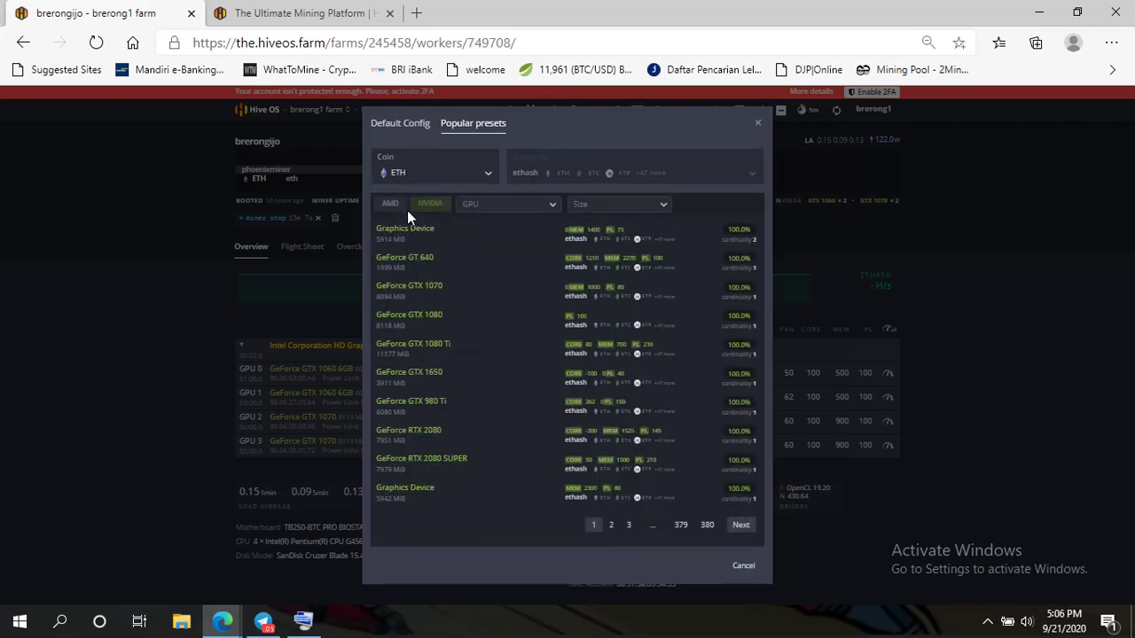
pyautogui.click(494, 206)
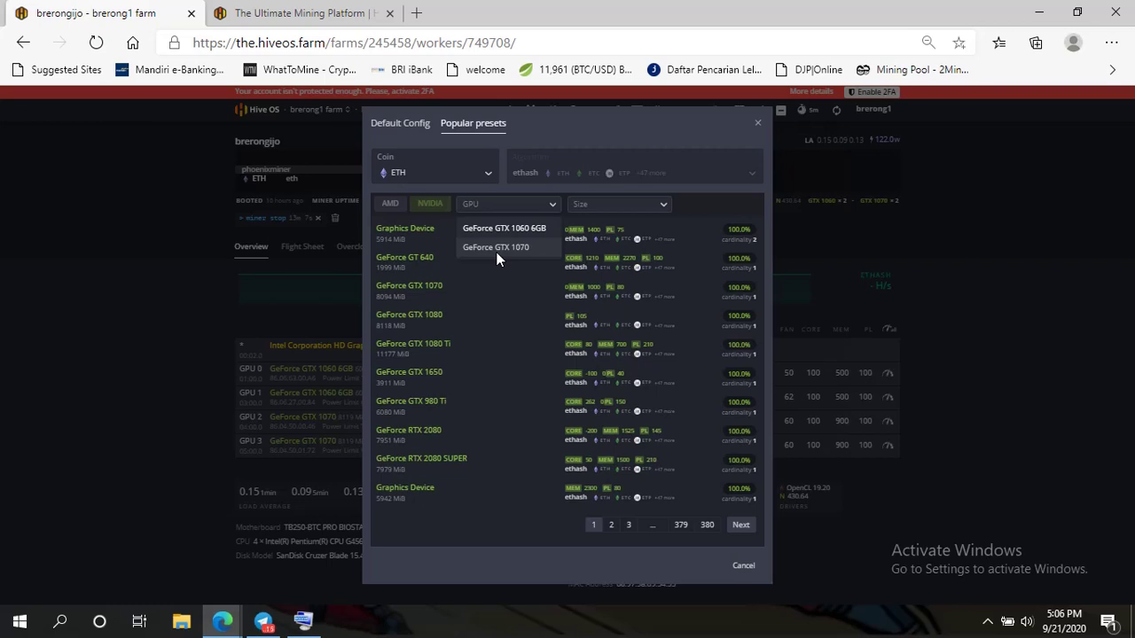
pyautogui.click(501, 233)
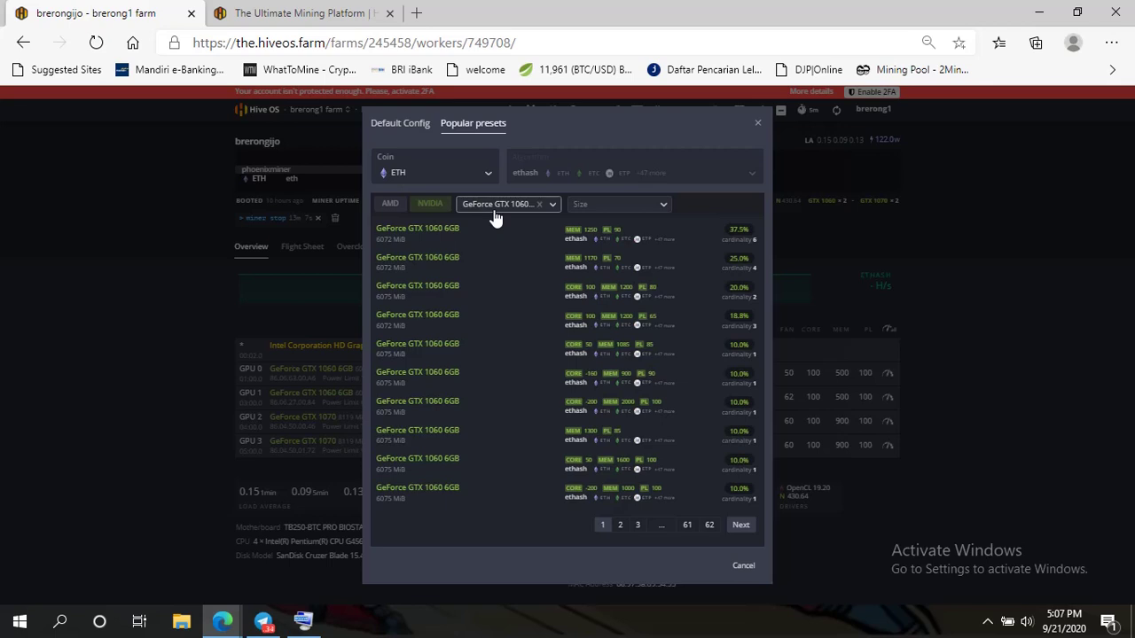
# Step: Filter the popular presets by a memory size of 8119 MiB and change the GPU to GeForce GTX 1070
pyautogui.click(610, 207)
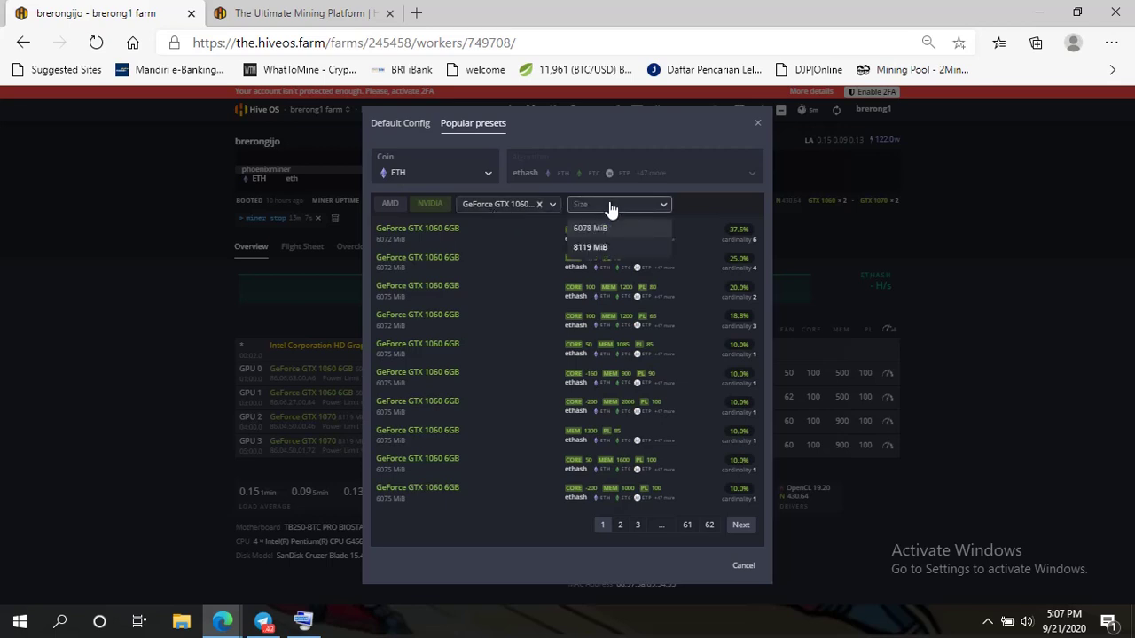
pyautogui.click(606, 248)
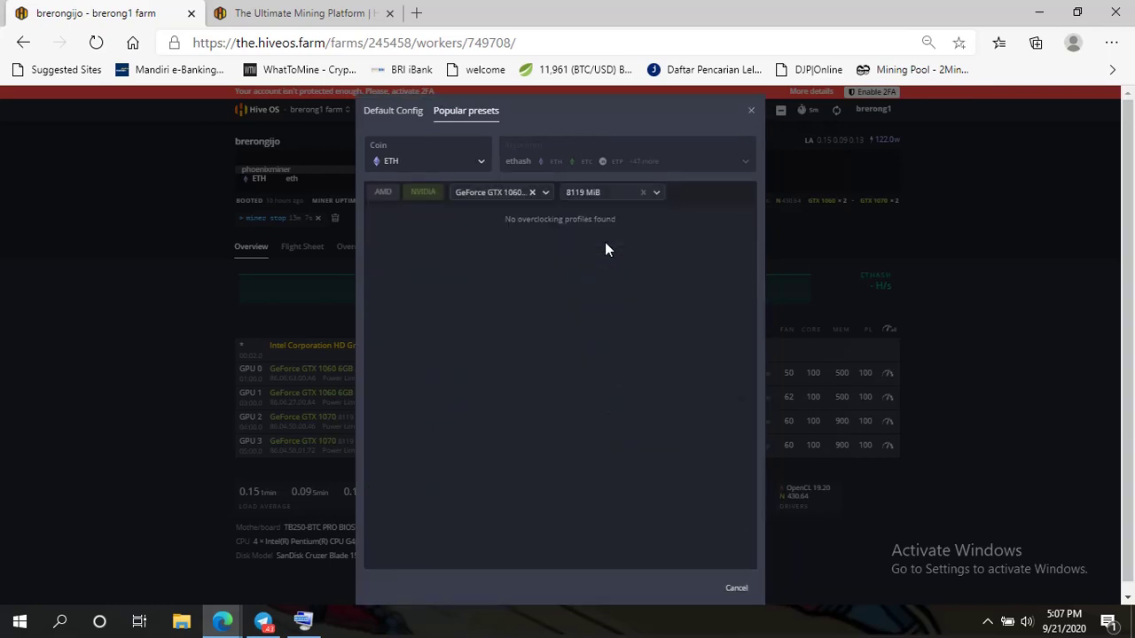
pyautogui.click(541, 192)
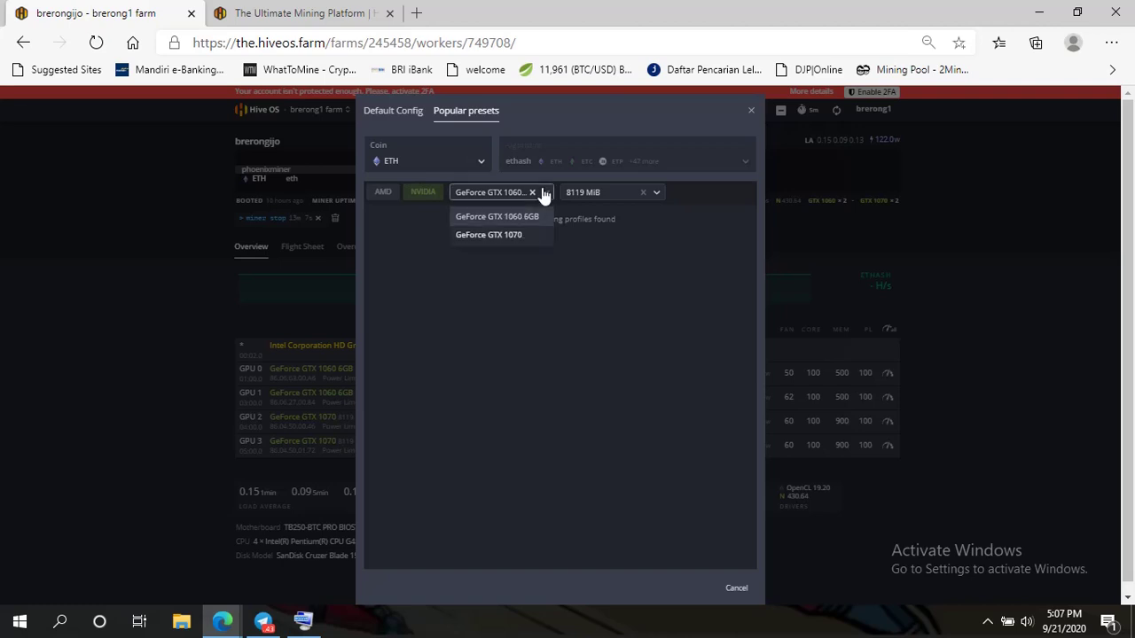
pyautogui.click(513, 241)
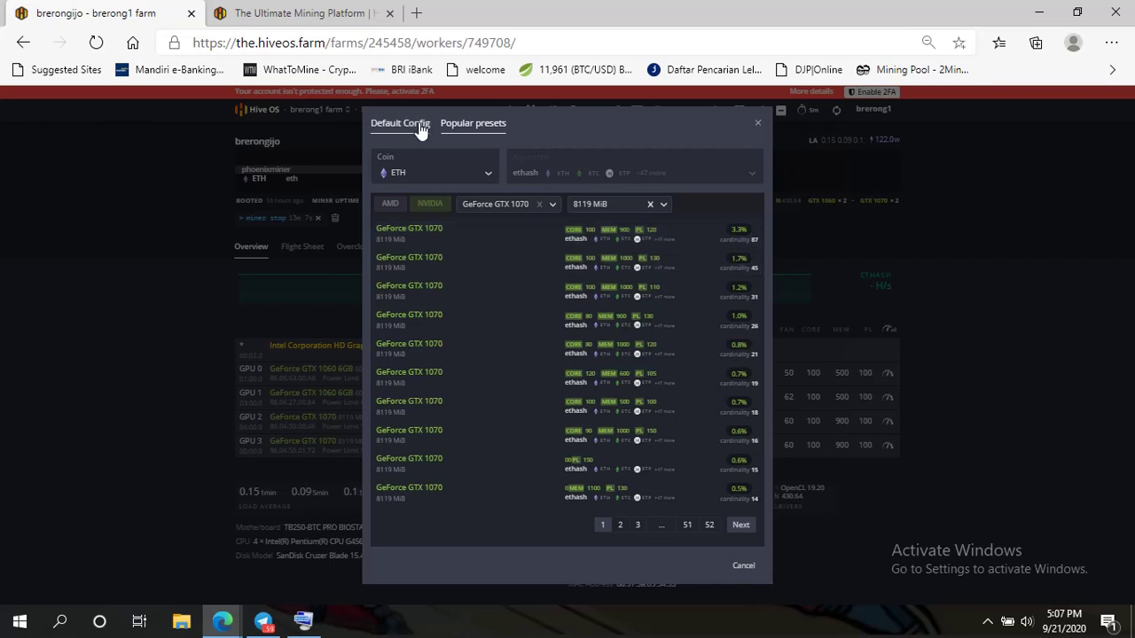
# Step: Compare the GeForce GTX 1070 presets with the default overclocking config, and save the default config
pyautogui.click(390, 124)
pyautogui.click(470, 139)
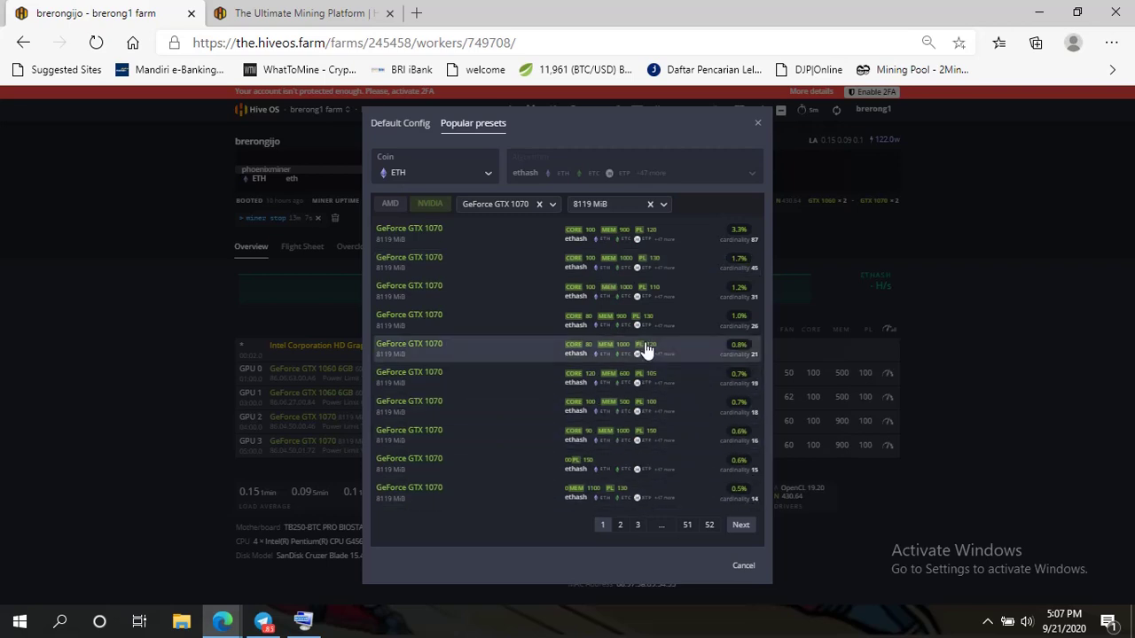
pyautogui.click(397, 125)
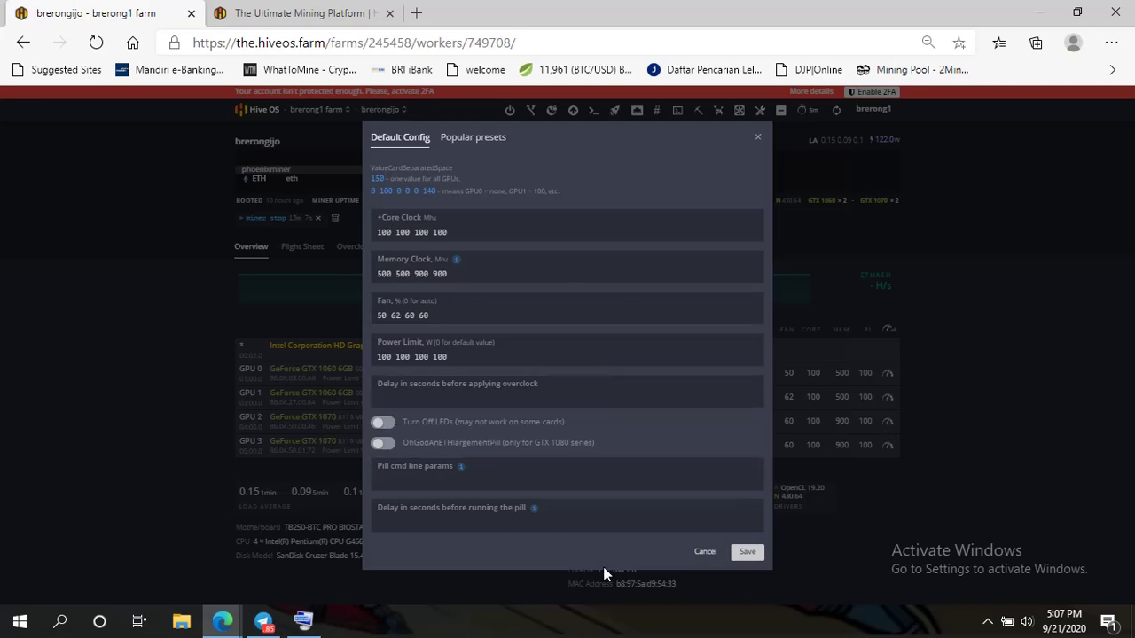
pyautogui.click(748, 553)
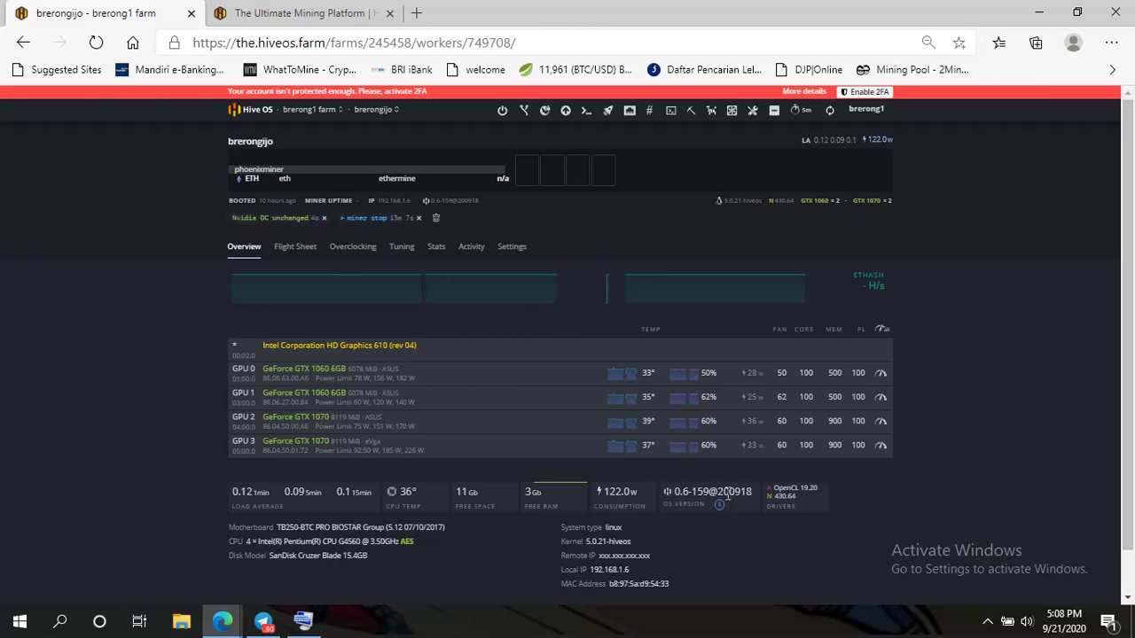
# Step: Reopen the default overclocking config for all GPUs to review it, and close it without changes
pyautogui.click(888, 334)
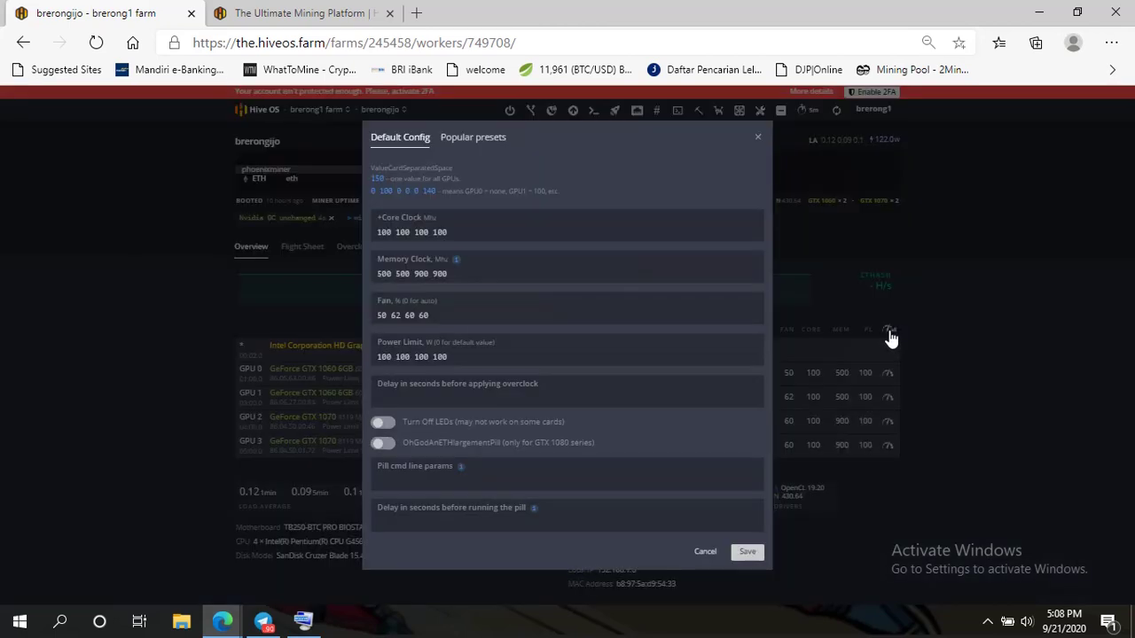
pyautogui.click(759, 141)
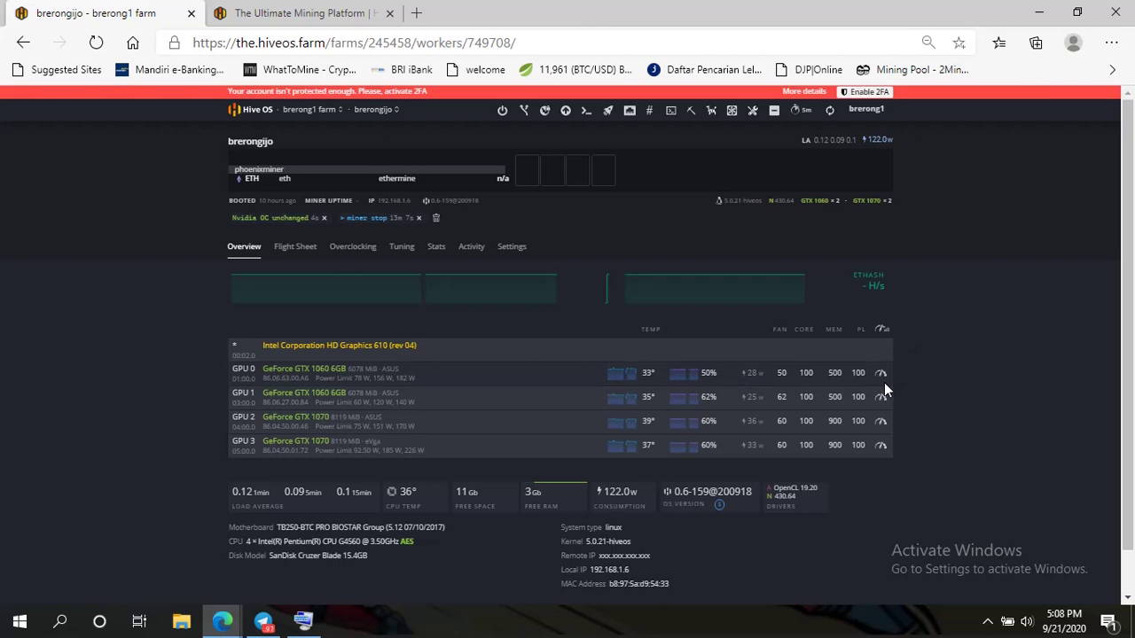
pyautogui.click(882, 330)
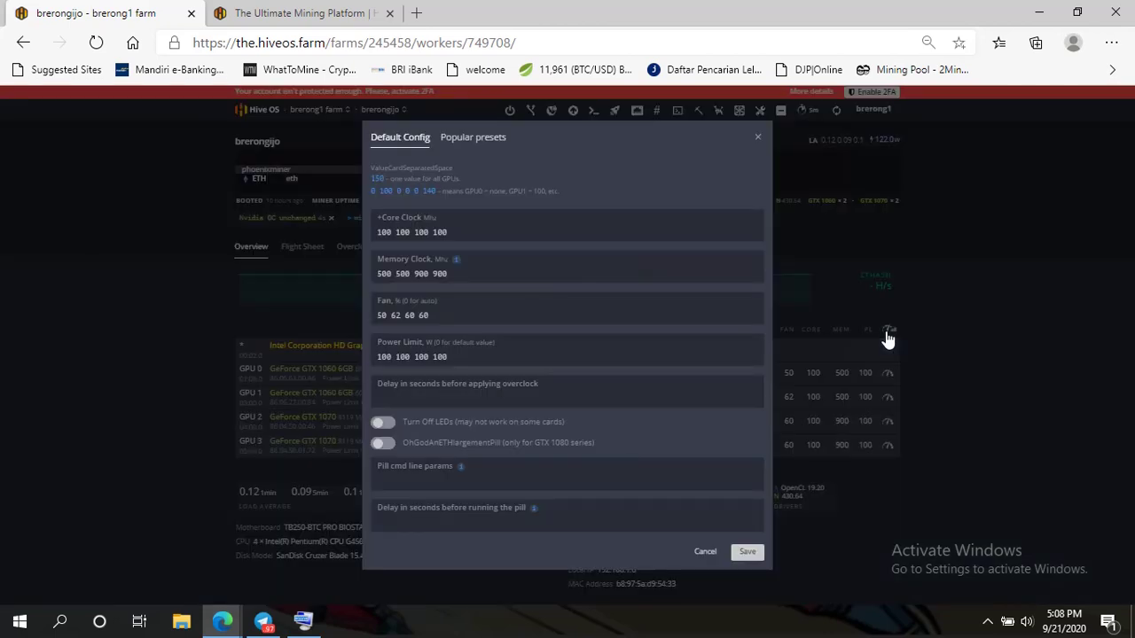
pyautogui.click(760, 139)
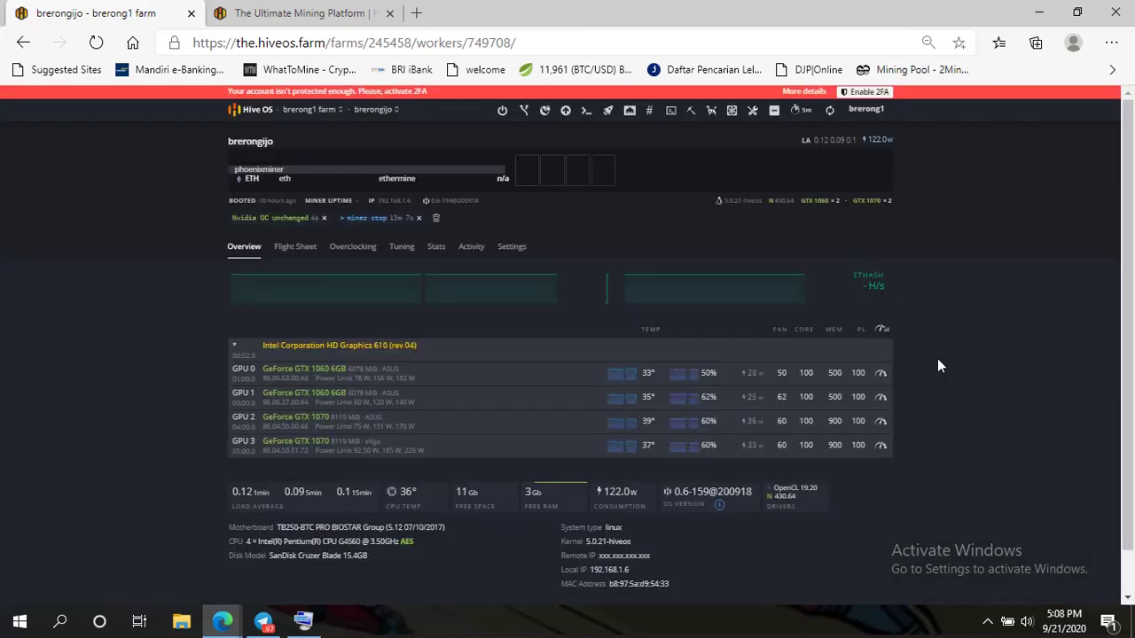
# Step: Review the individual overclocking configs of GPU 0 and GPU 1, closing each without changes
pyautogui.click(881, 379)
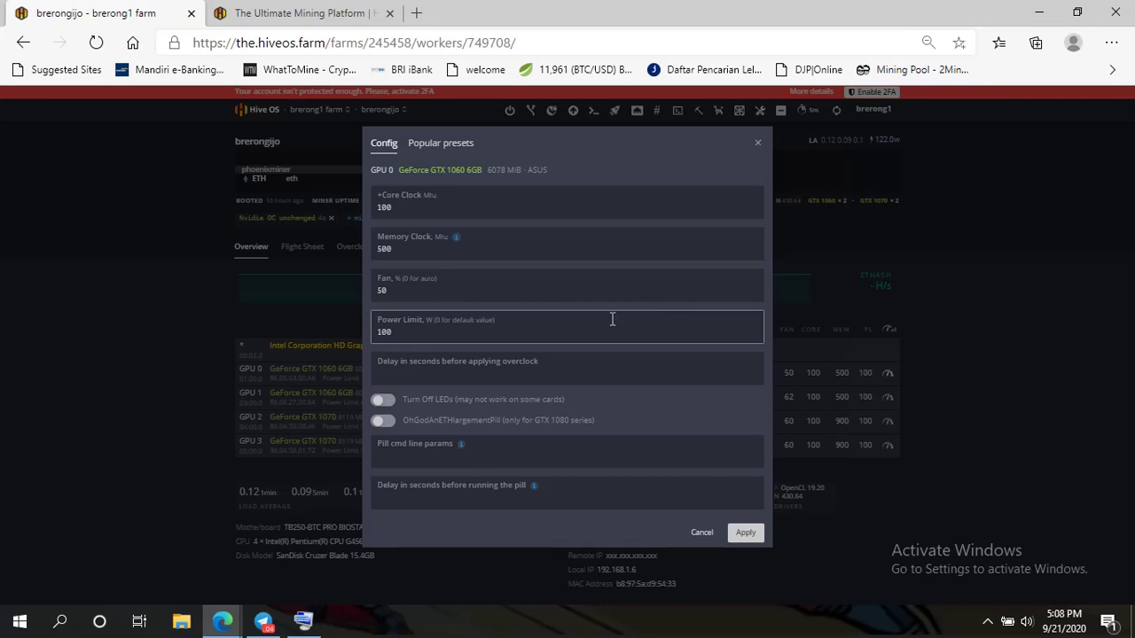
pyautogui.click(757, 143)
pyautogui.click(883, 406)
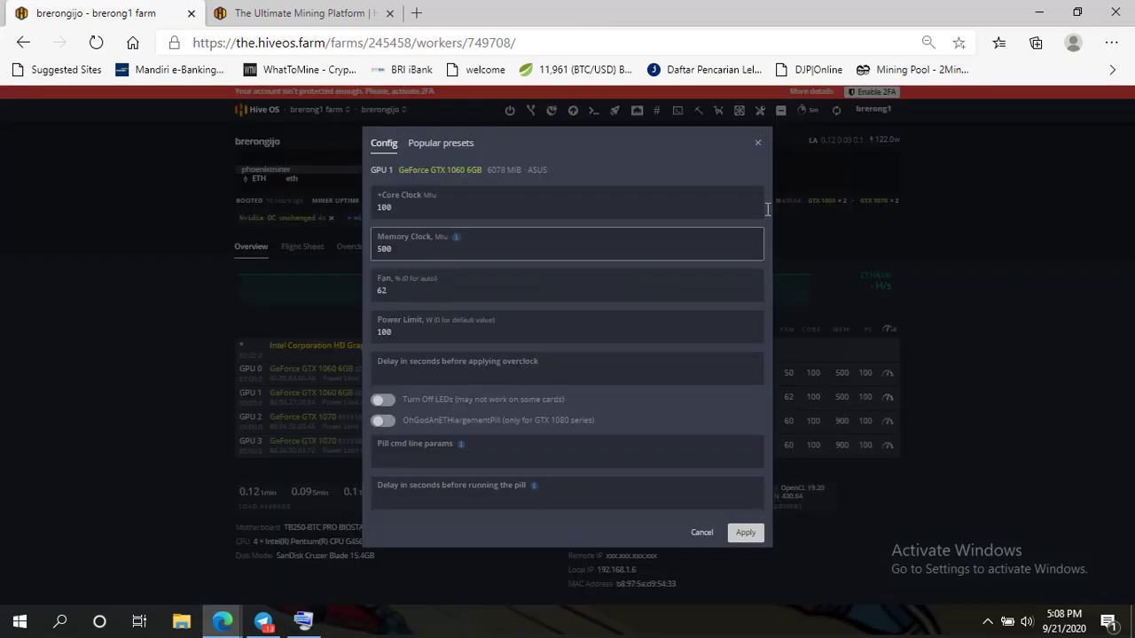
pyautogui.click(758, 144)
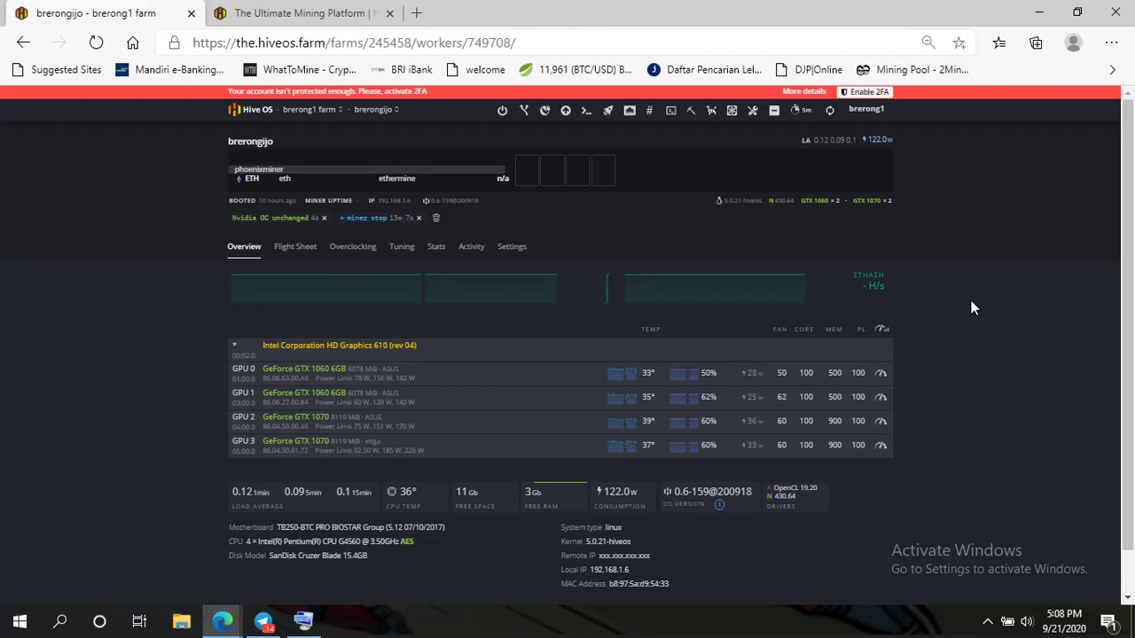
pyautogui.click(883, 396)
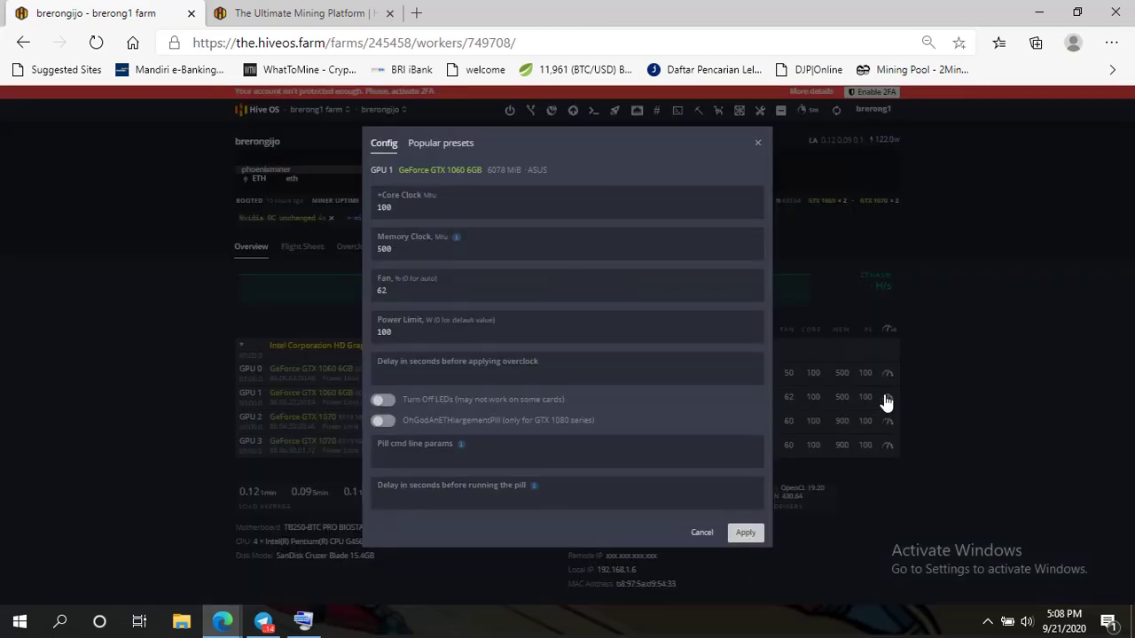
pyautogui.click(759, 144)
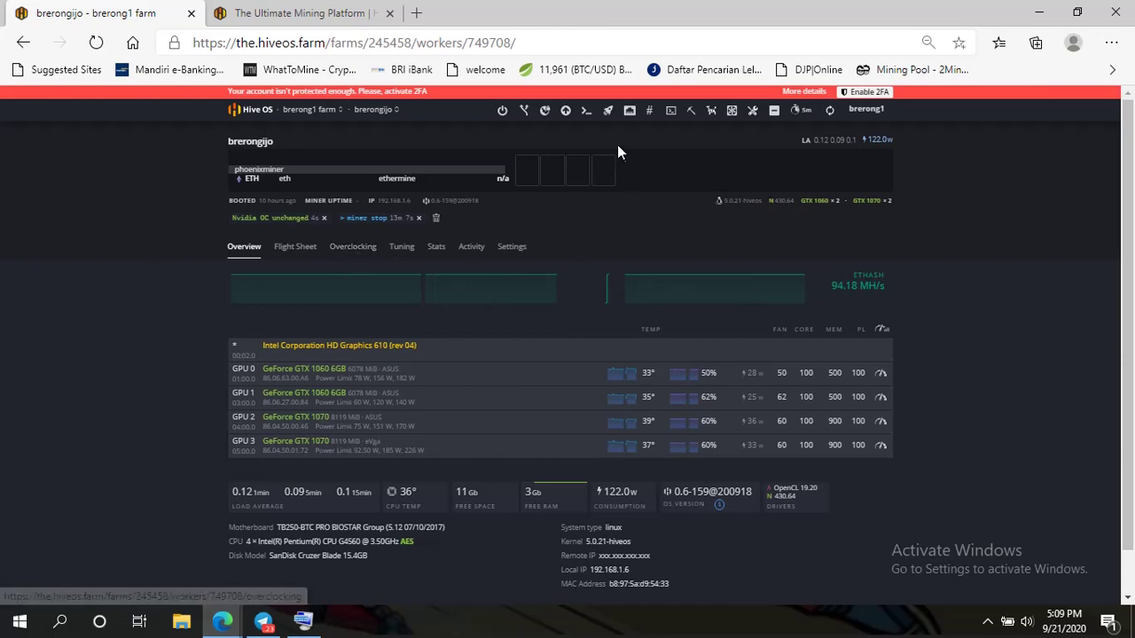
# Step: Look through the flight sheets available for the worker, including the ETH pool, solo mining and ETC entries
pyautogui.click(608, 112)
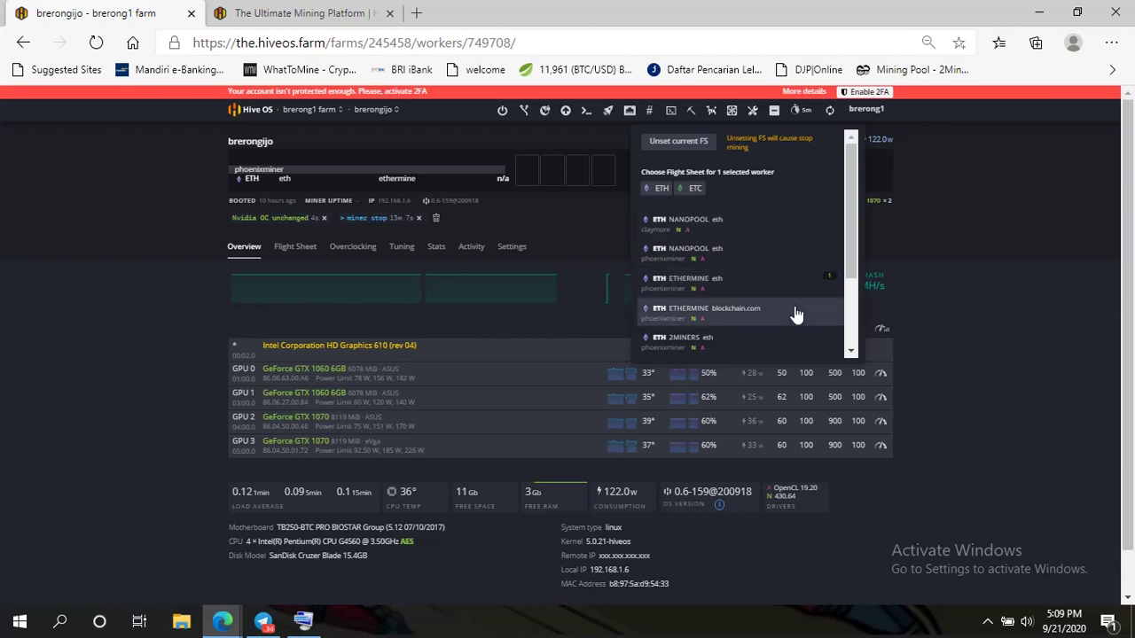
pyautogui.scroll(-1, 795, 314)
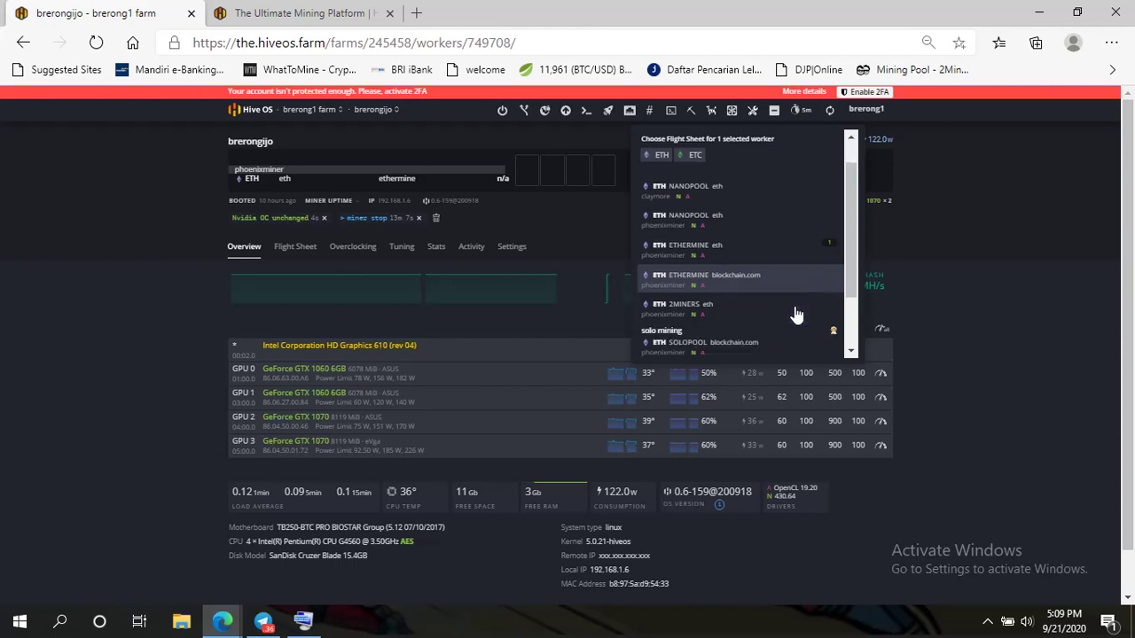
pyautogui.scroll(-1, 795, 315)
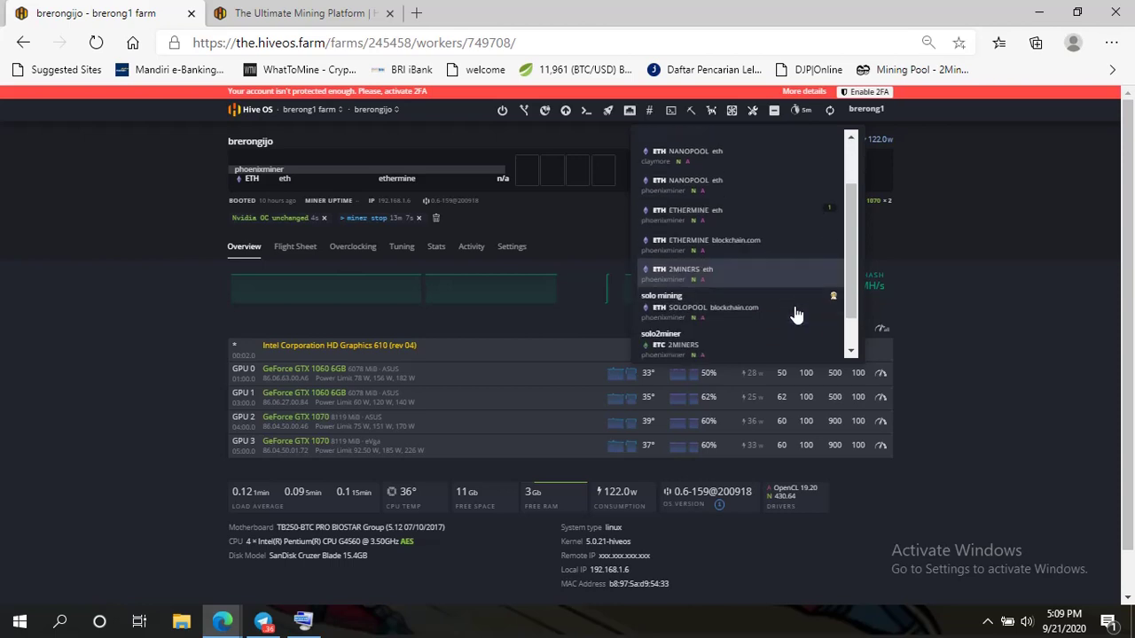
pyautogui.scroll(-1, 795, 314)
pyautogui.scroll(-1, 795, 315)
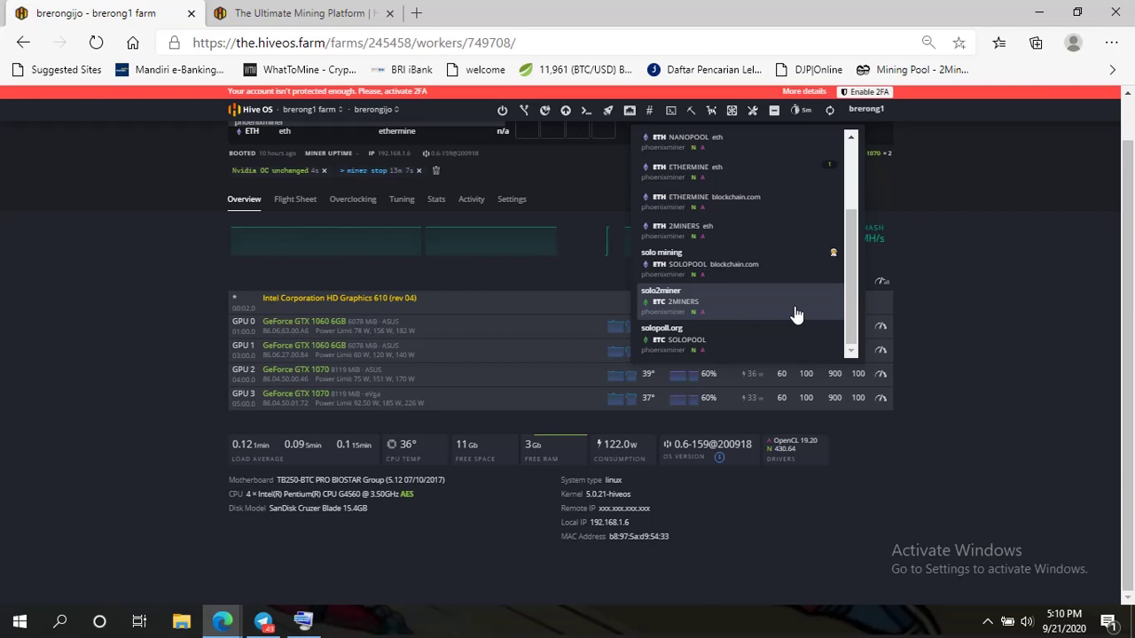
pyautogui.scroll(5, 793, 306)
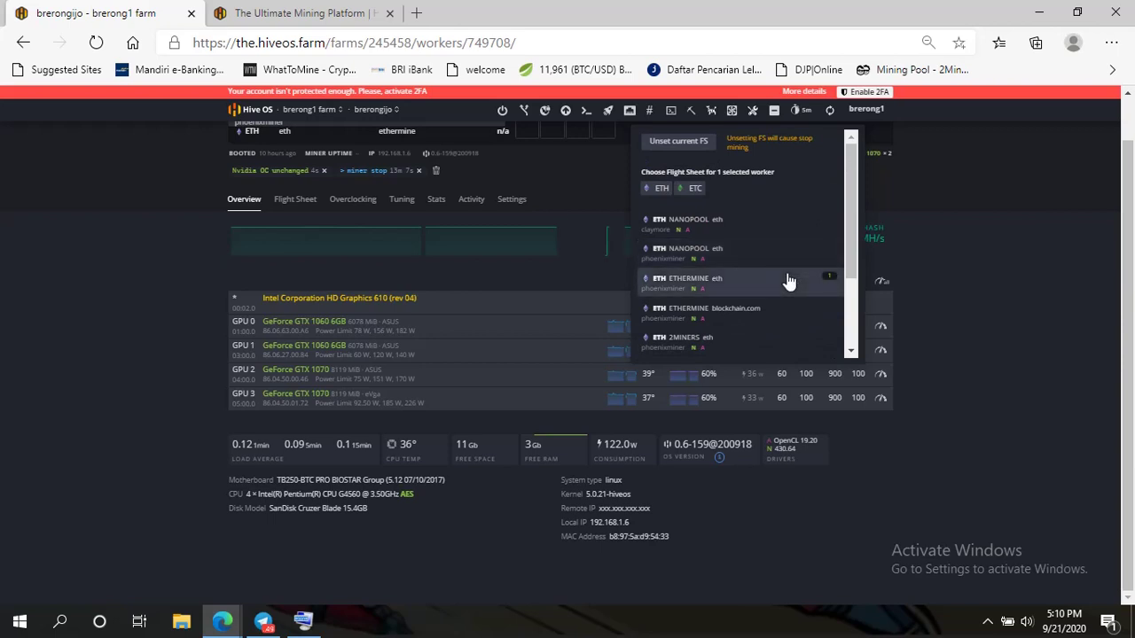
pyautogui.scroll(-1, 788, 282)
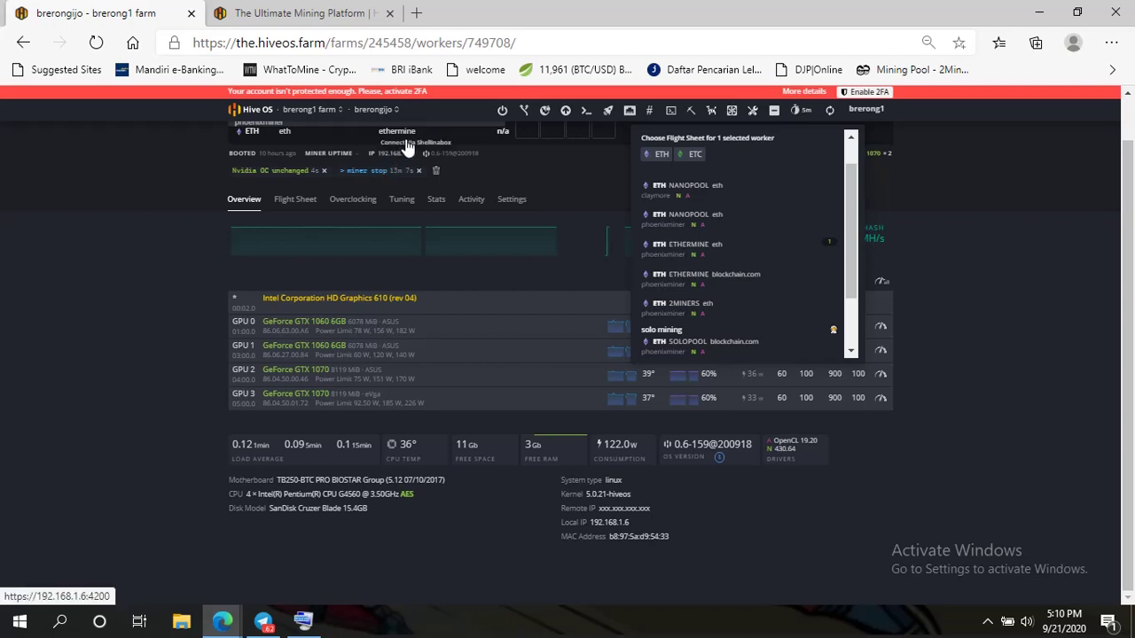
pyautogui.click(732, 257)
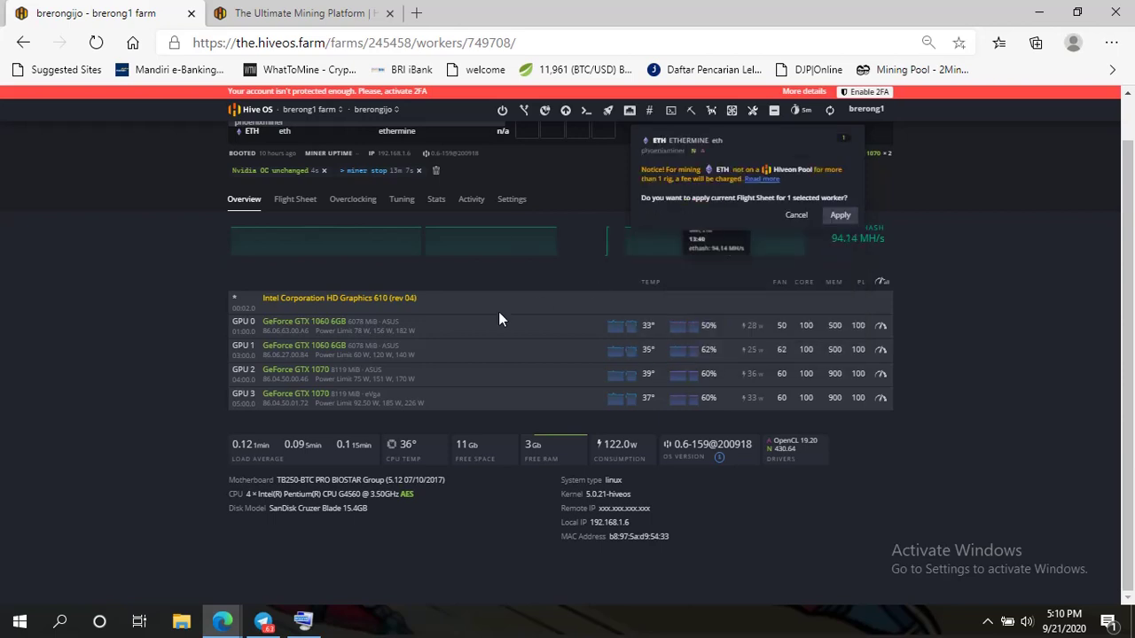
pyautogui.scroll(1, 499, 311)
pyautogui.click(796, 216)
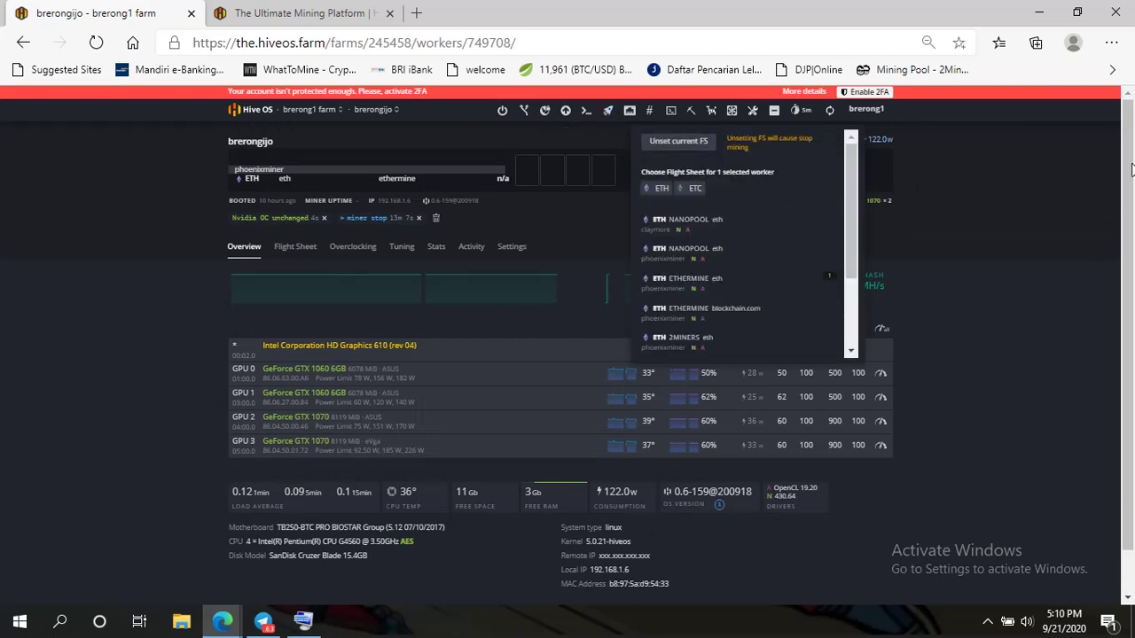
pyautogui.click(1026, 205)
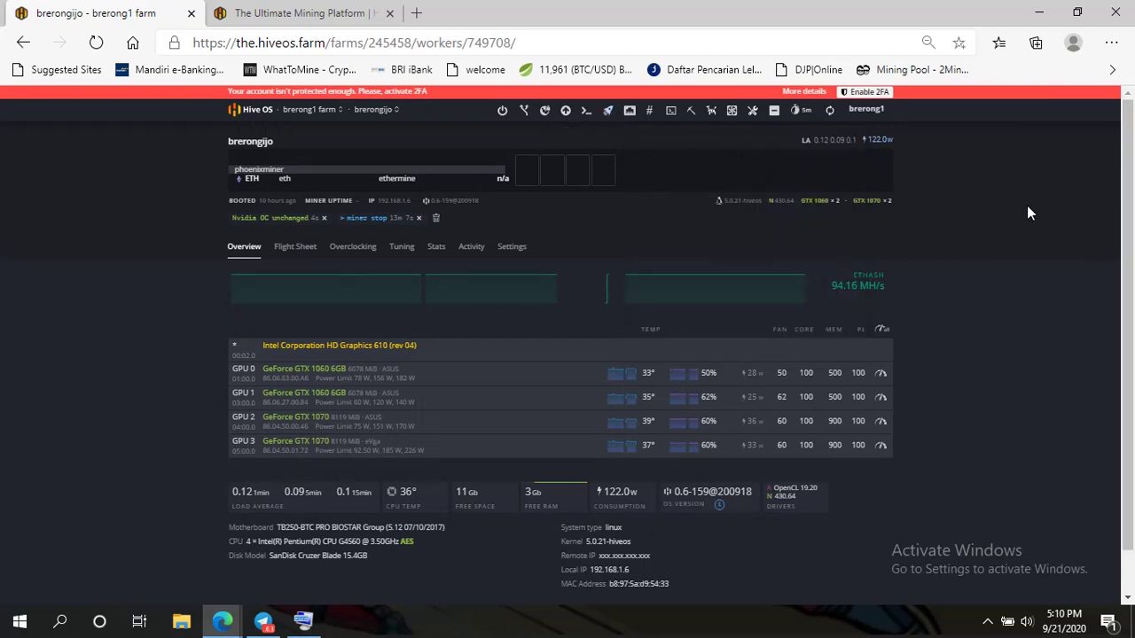
# Step: Apply the ETH ETHERMINE flight sheet with the eth wallet and phoenixminer to the worker
pyautogui.click(608, 110)
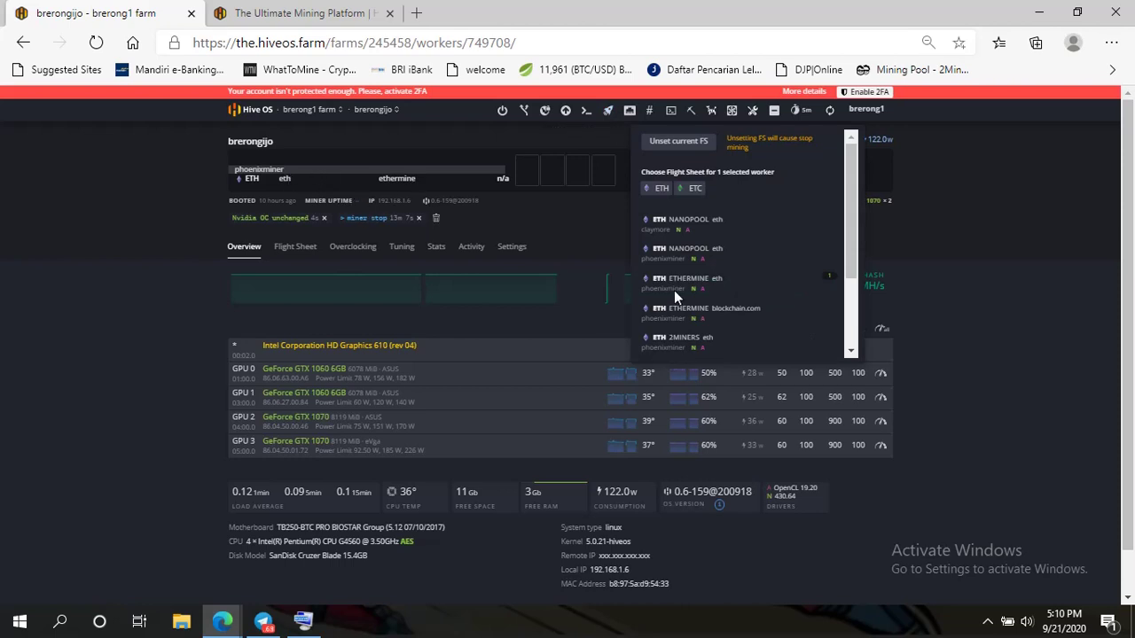
pyautogui.scroll(-1, 727, 261)
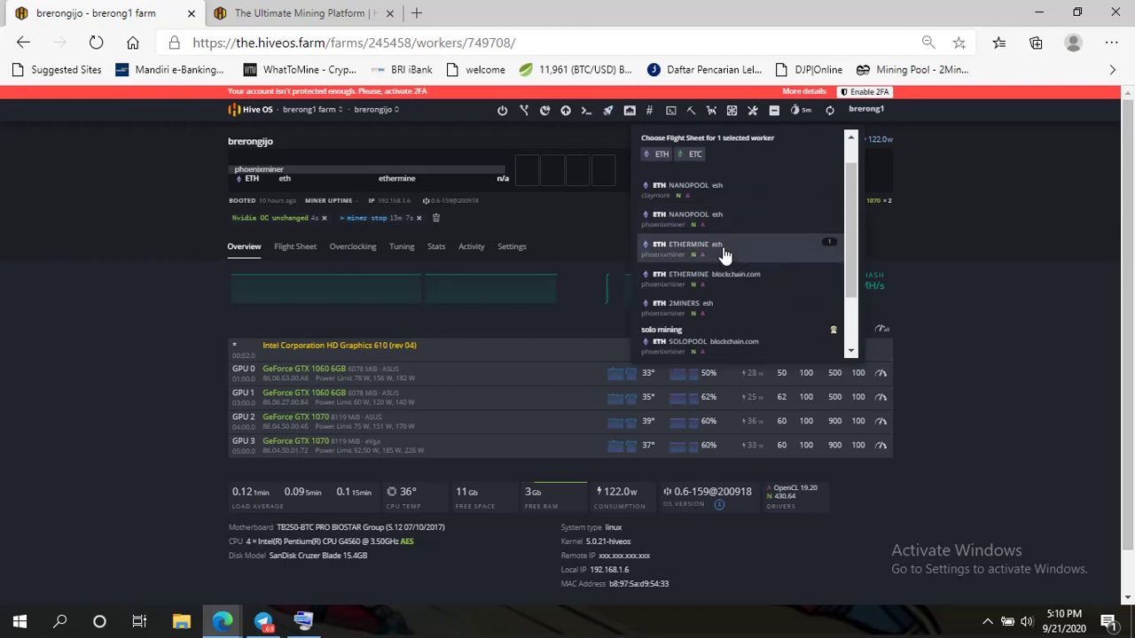
pyautogui.click(725, 256)
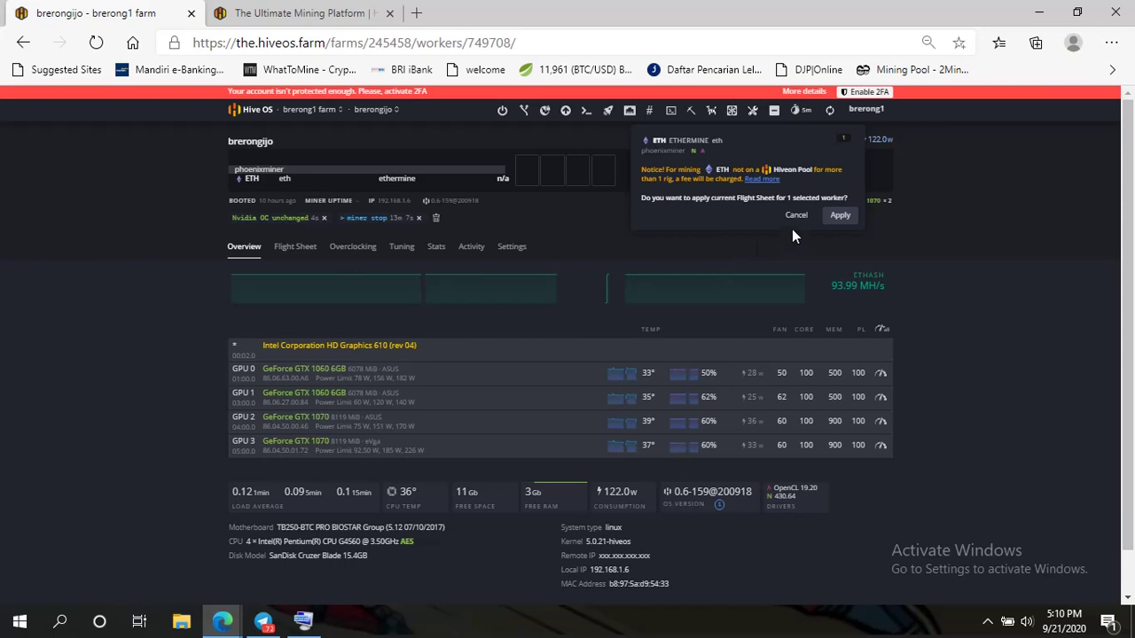
pyautogui.click(840, 216)
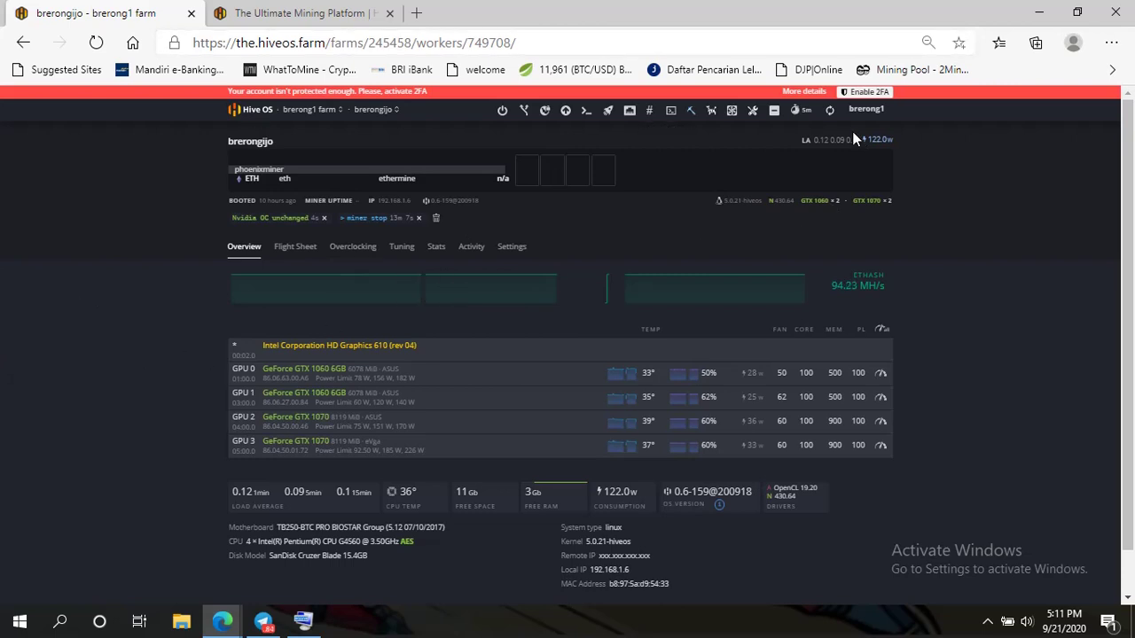
# Step: Refresh the worker's data repeatedly to check the miner's start-up, hashrate and GPU temperatures
pyautogui.click(828, 113)
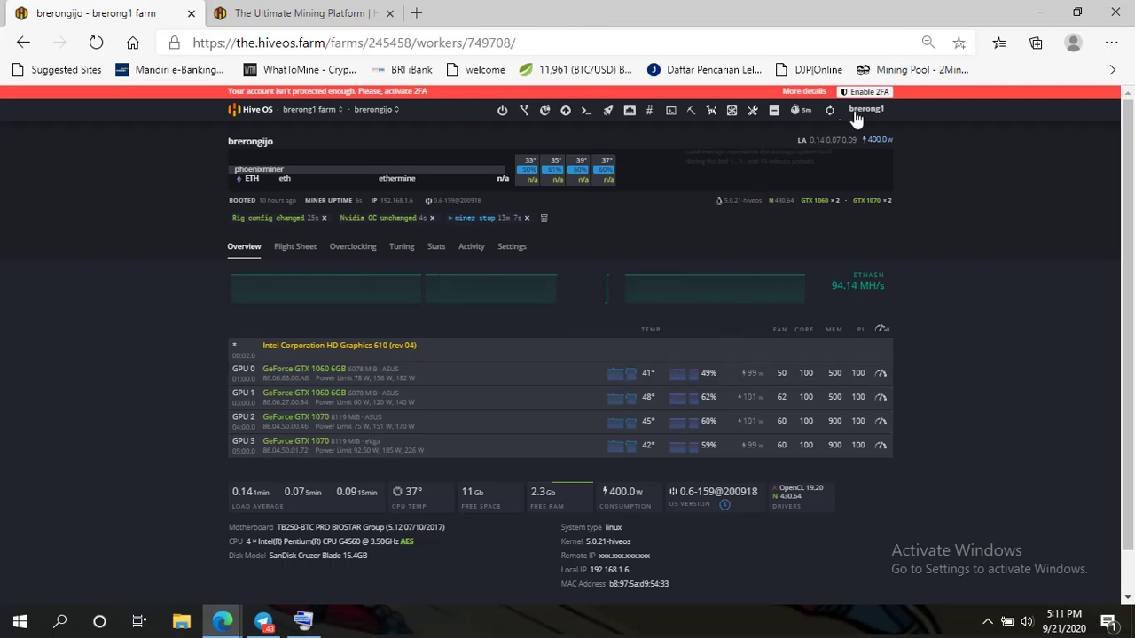
pyautogui.click(828, 113)
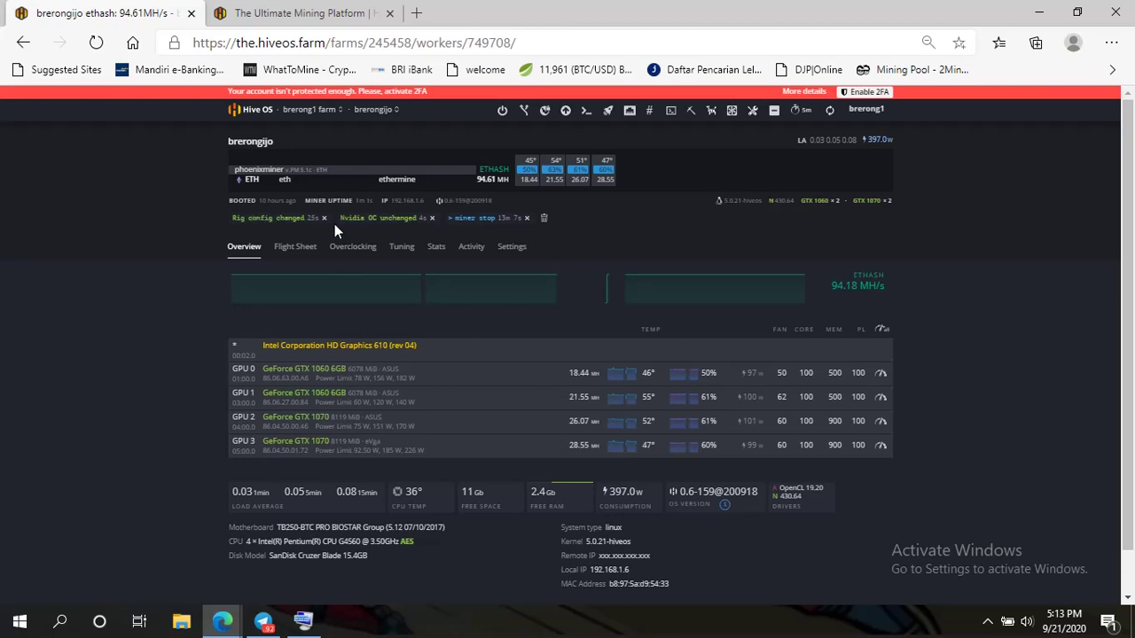
pyautogui.moveTo(363, 204)
pyautogui.click(827, 115)
# Step: Open a Shellinabox remote session to the worker at 192.168.1.6 and continue past the certificate warning
pyautogui.click(671, 115)
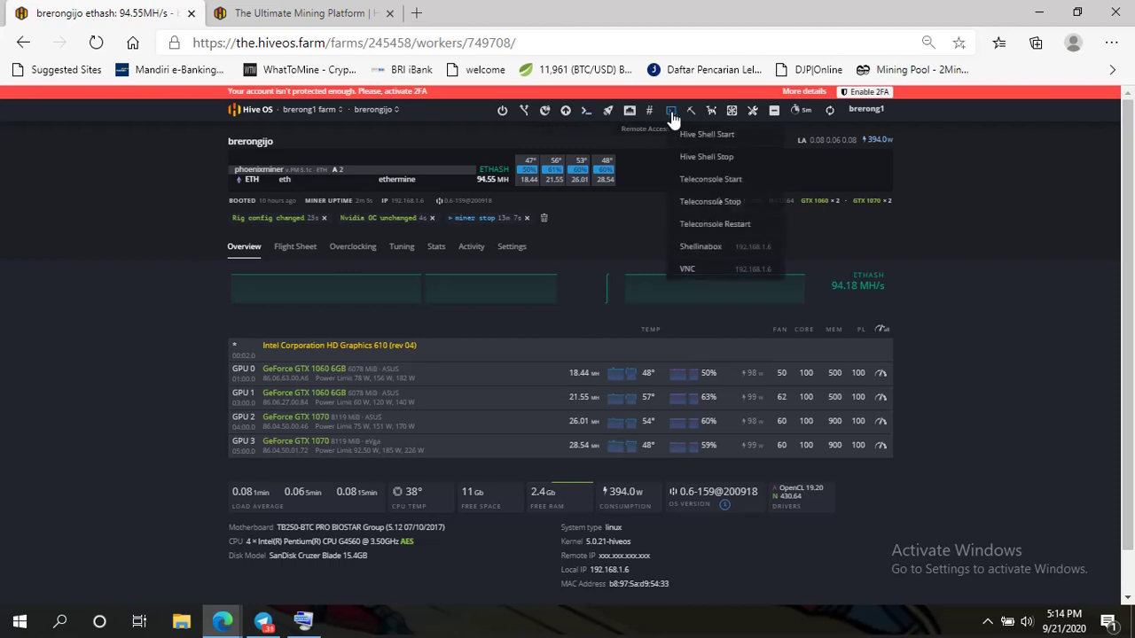
pyautogui.click(706, 258)
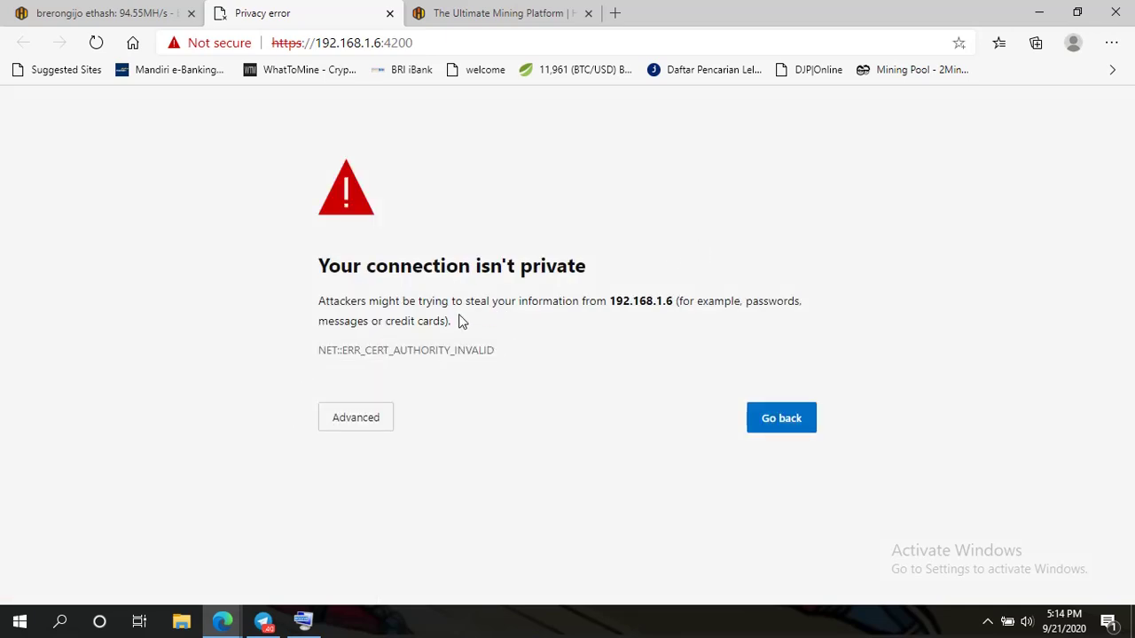
pyautogui.click(345, 422)
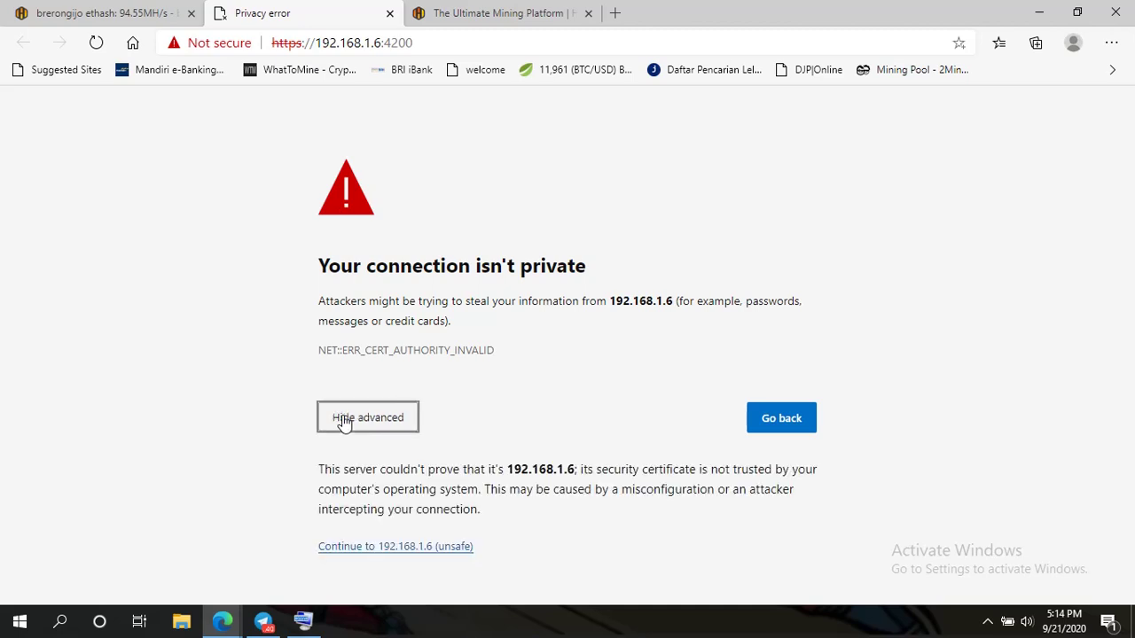
pyautogui.click(393, 547)
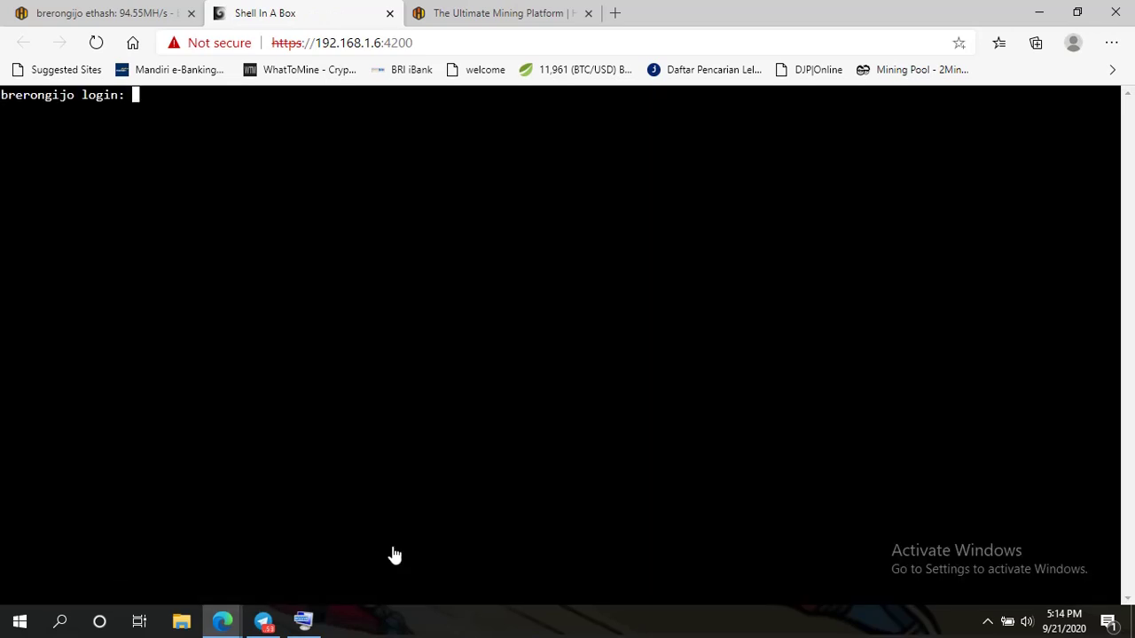
# Step: Bring up the On-Screen Keyboard and submit user as the login name in the worker's shell
pyautogui.click(309, 623)
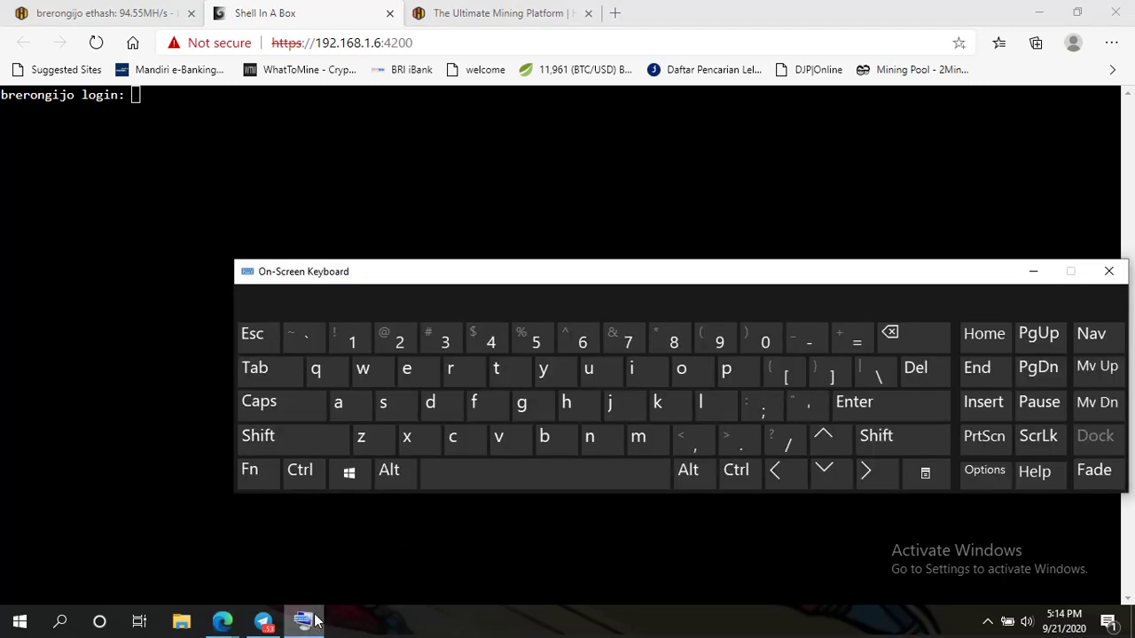
pyautogui.click(608, 378)
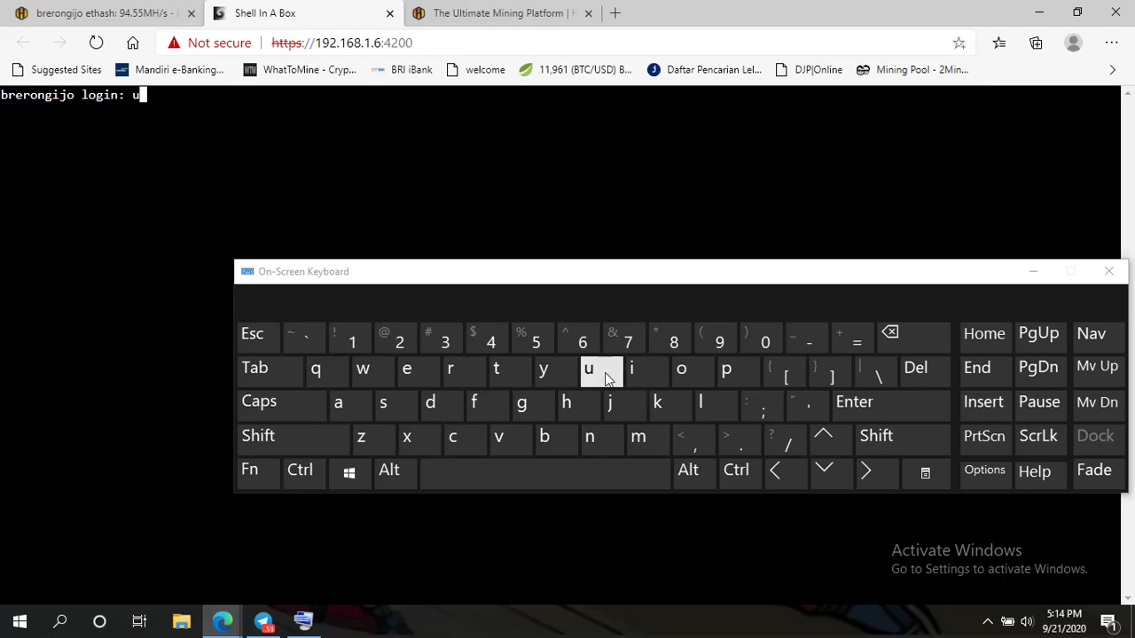
pyautogui.click(396, 404)
pyautogui.click(433, 371)
pyautogui.click(461, 377)
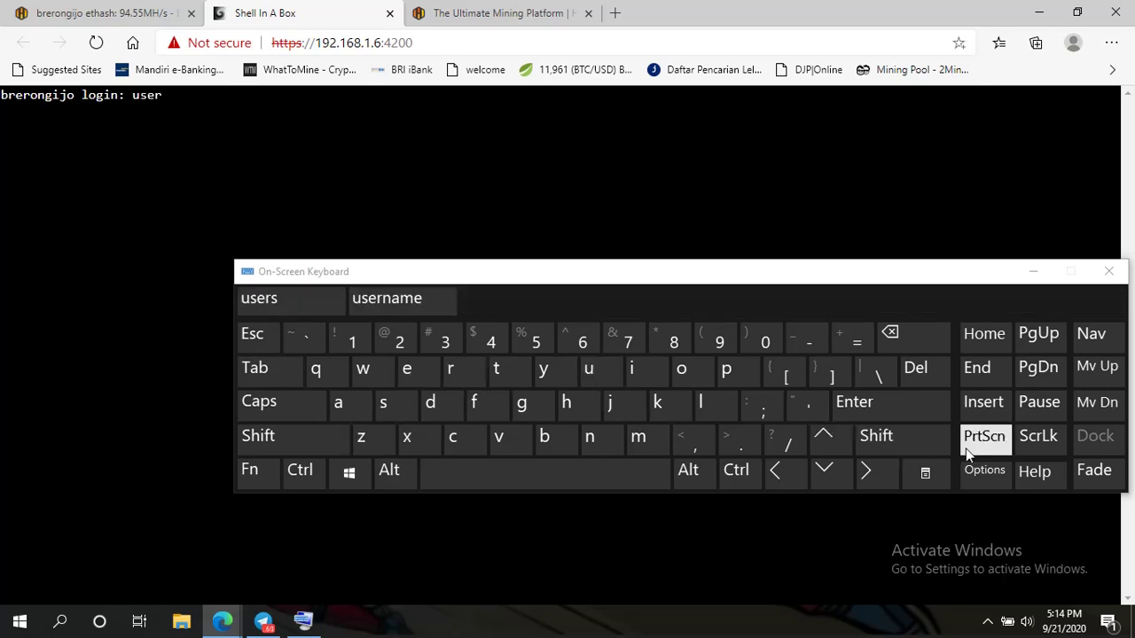
pyautogui.click(902, 412)
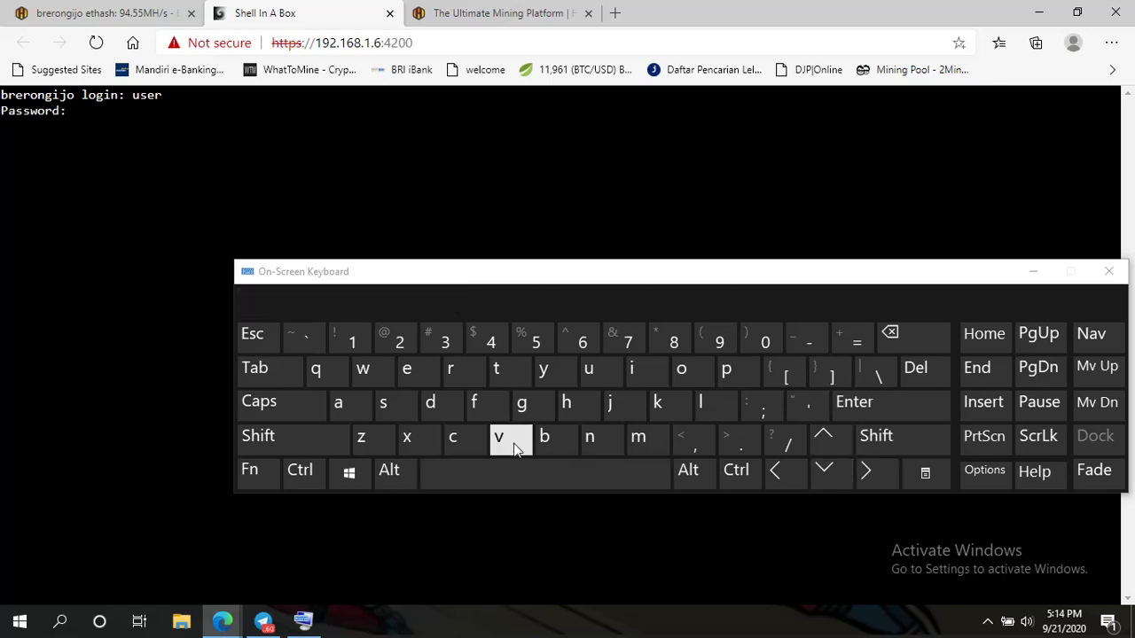
# Step: Try to log in to the worker's shell with the account password, and close the Shellinabox session
pyautogui.click(589, 369)
pyautogui.click(383, 402)
pyautogui.click(429, 373)
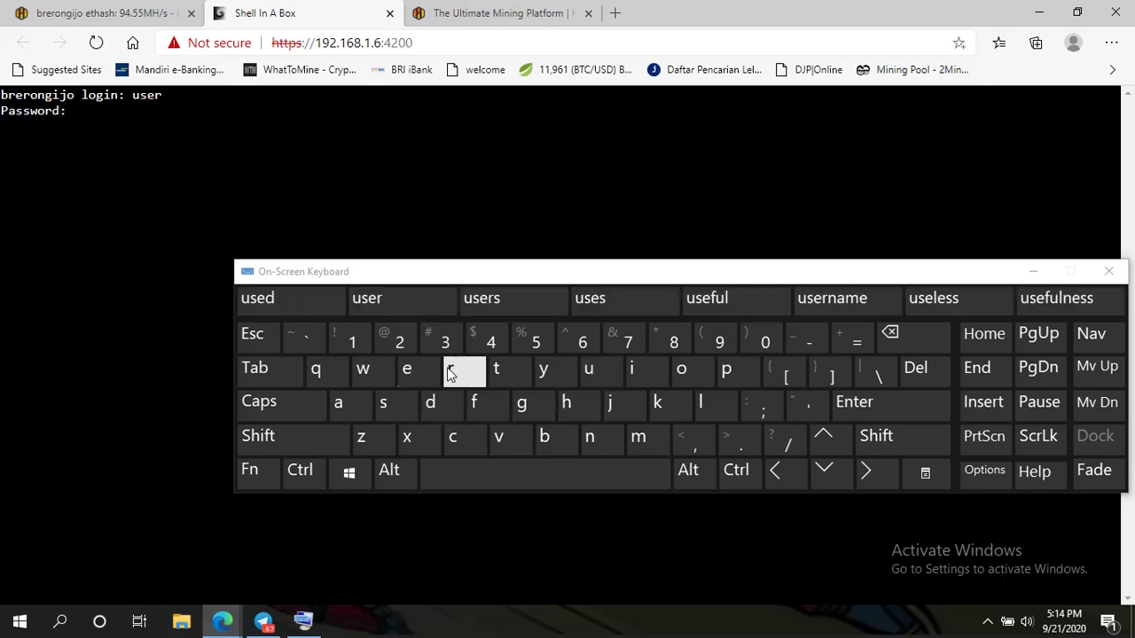
pyautogui.click(461, 373)
pyautogui.click(871, 414)
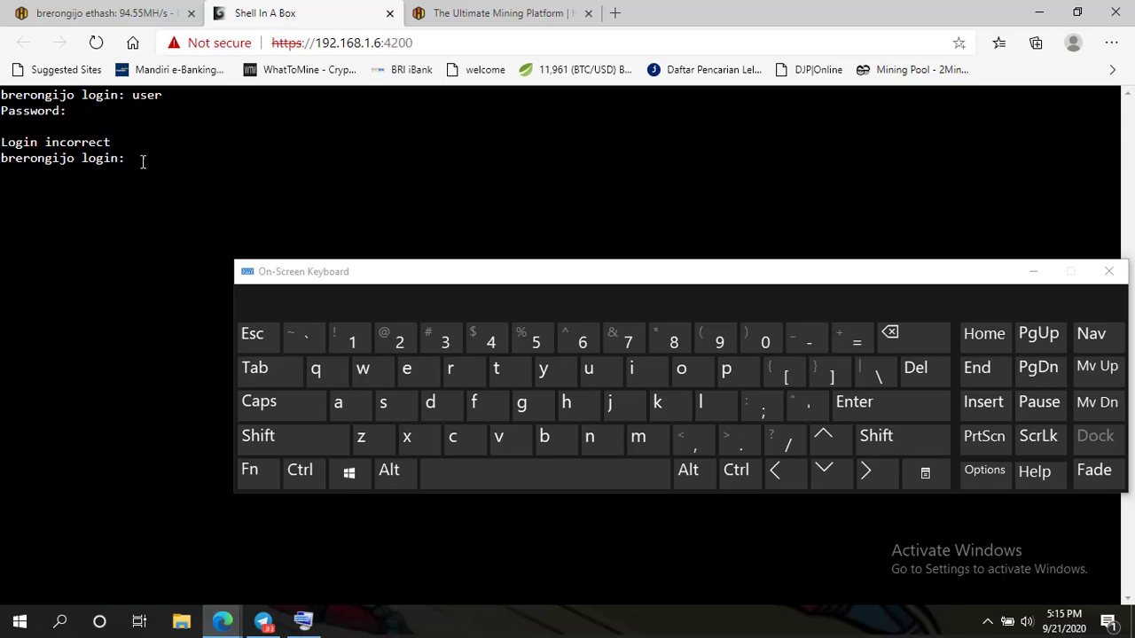
pyautogui.click(390, 14)
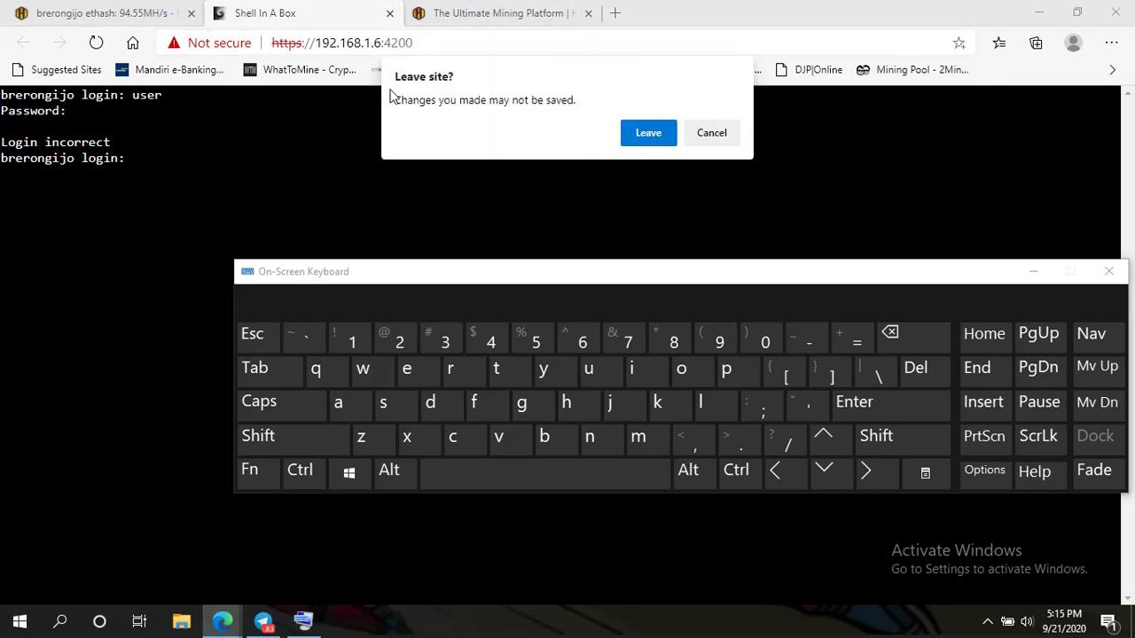
pyautogui.click(663, 137)
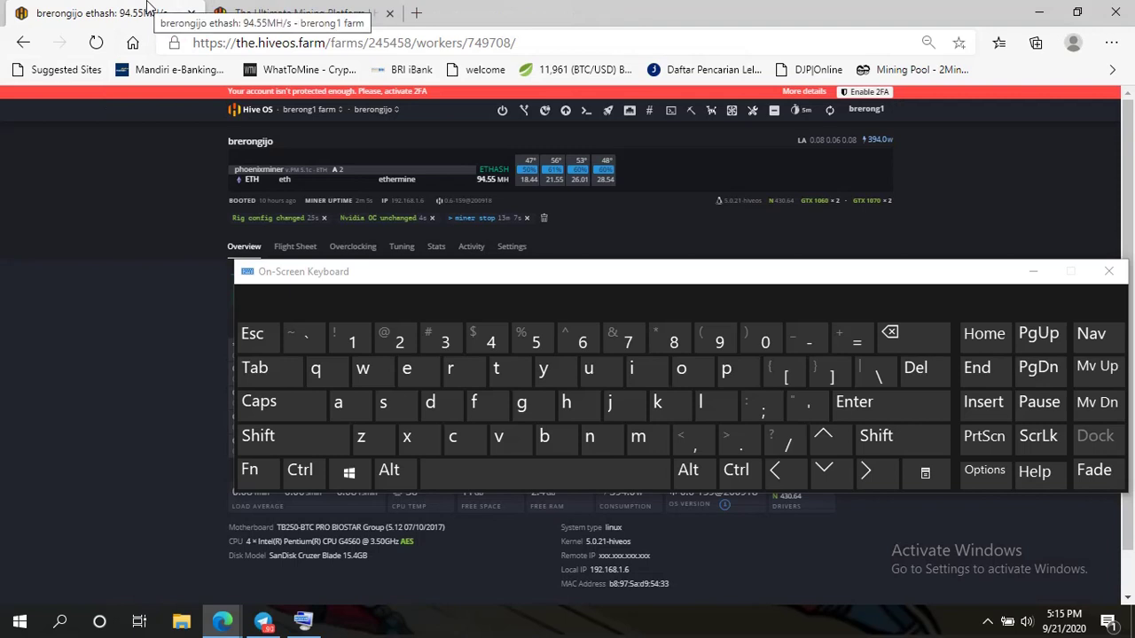
# Step: Restart Teleconsole on the worker through remote access and refresh the worker's data
pyautogui.click(674, 118)
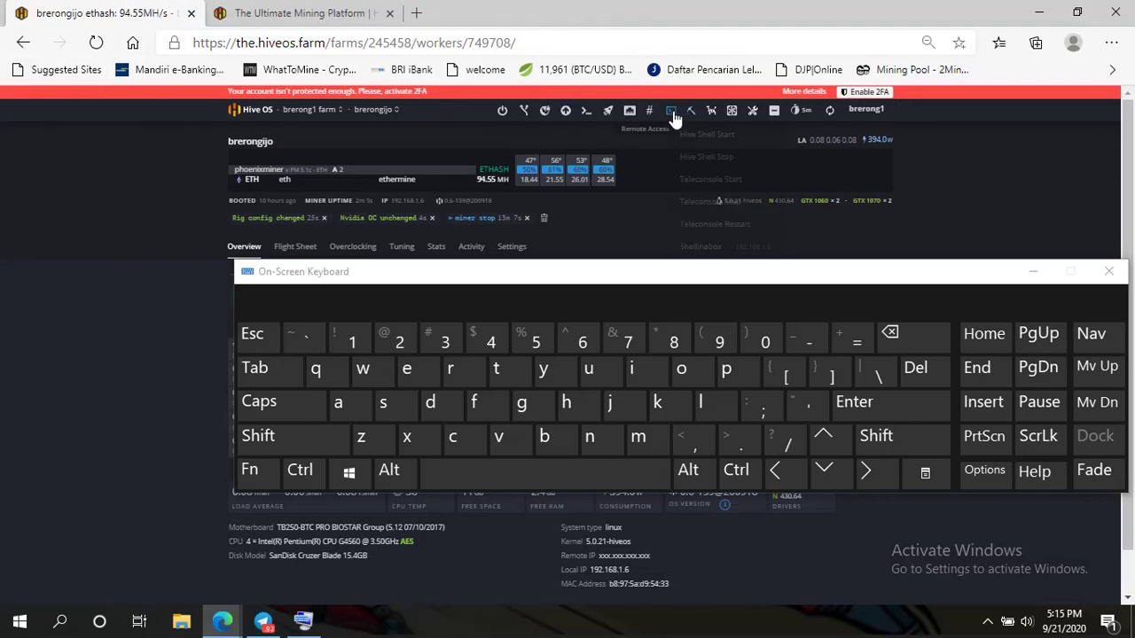
pyautogui.click(737, 230)
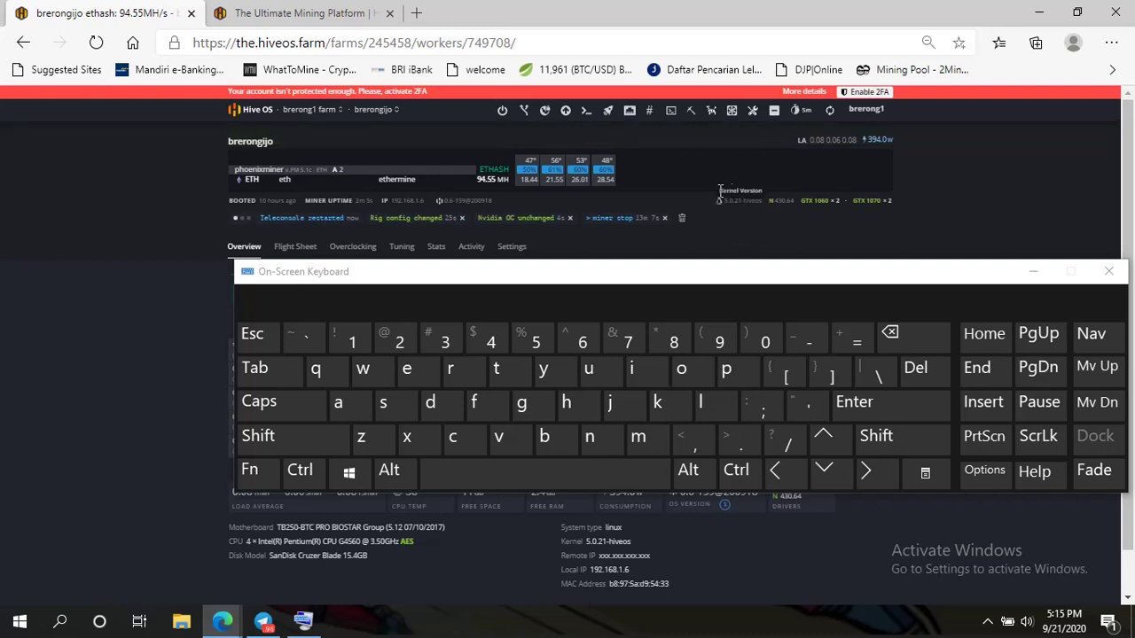
pyautogui.click(674, 118)
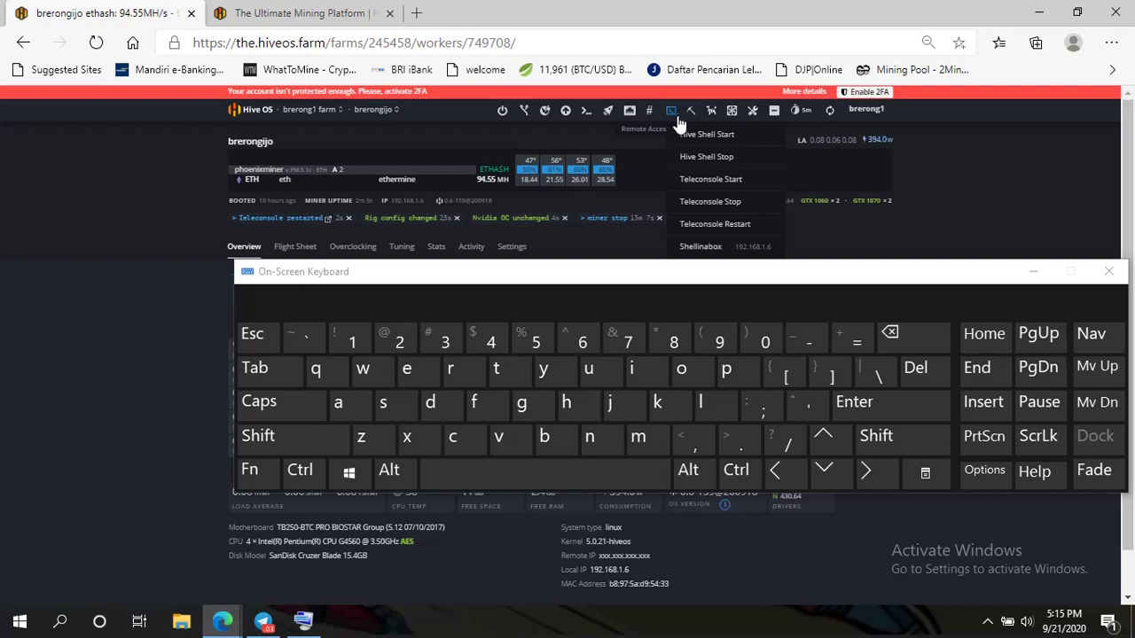
pyautogui.click(831, 117)
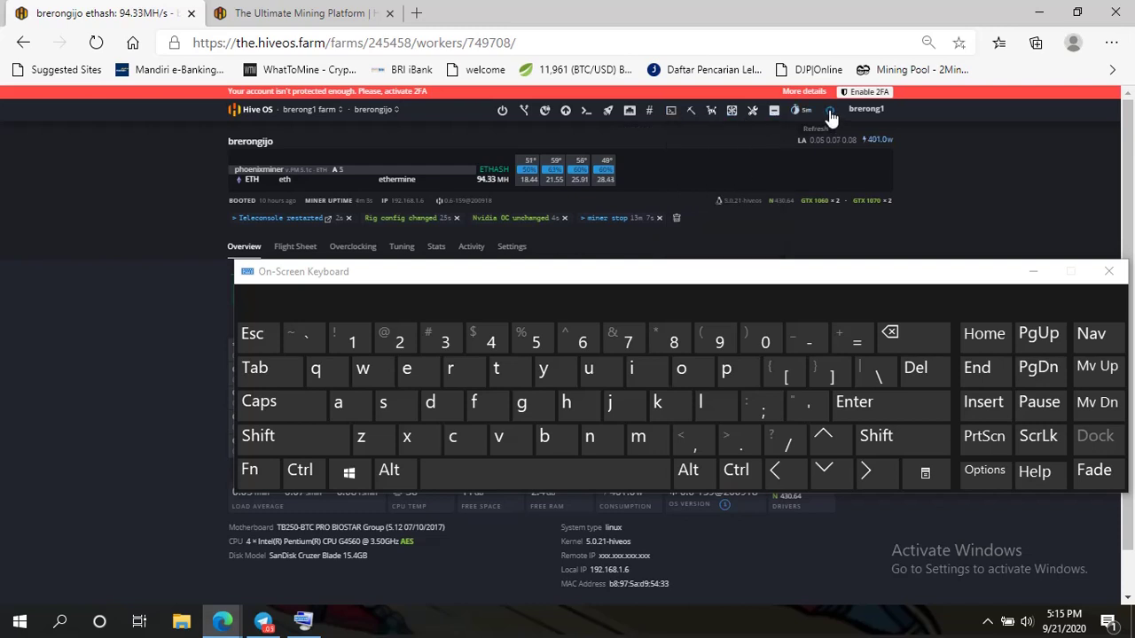
# Step: Open a new Shellinabox session to the worker at 192.168.1.6 and log in as user with the account password
pyautogui.click(674, 120)
pyautogui.click(717, 254)
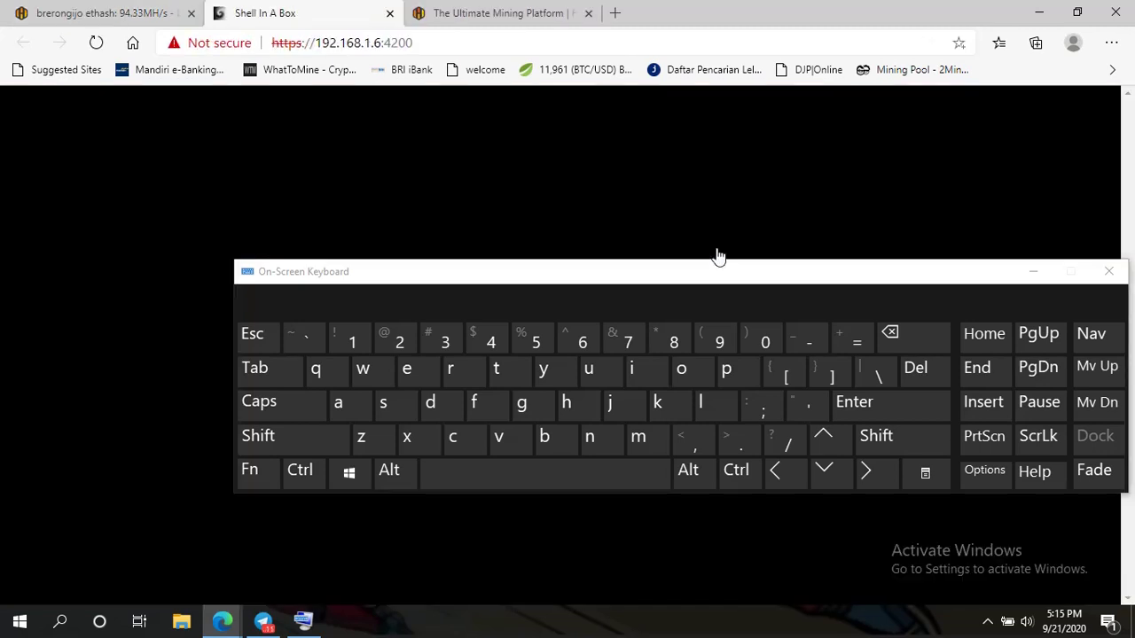
pyautogui.click(602, 376)
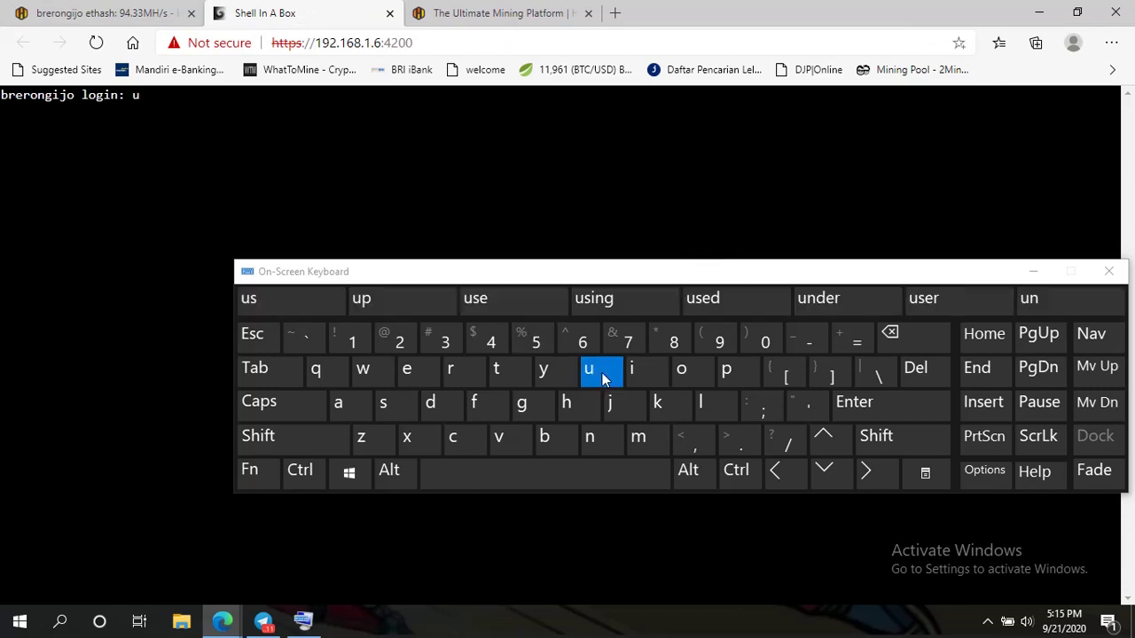
pyautogui.click(390, 404)
pyautogui.click(421, 373)
pyautogui.click(470, 374)
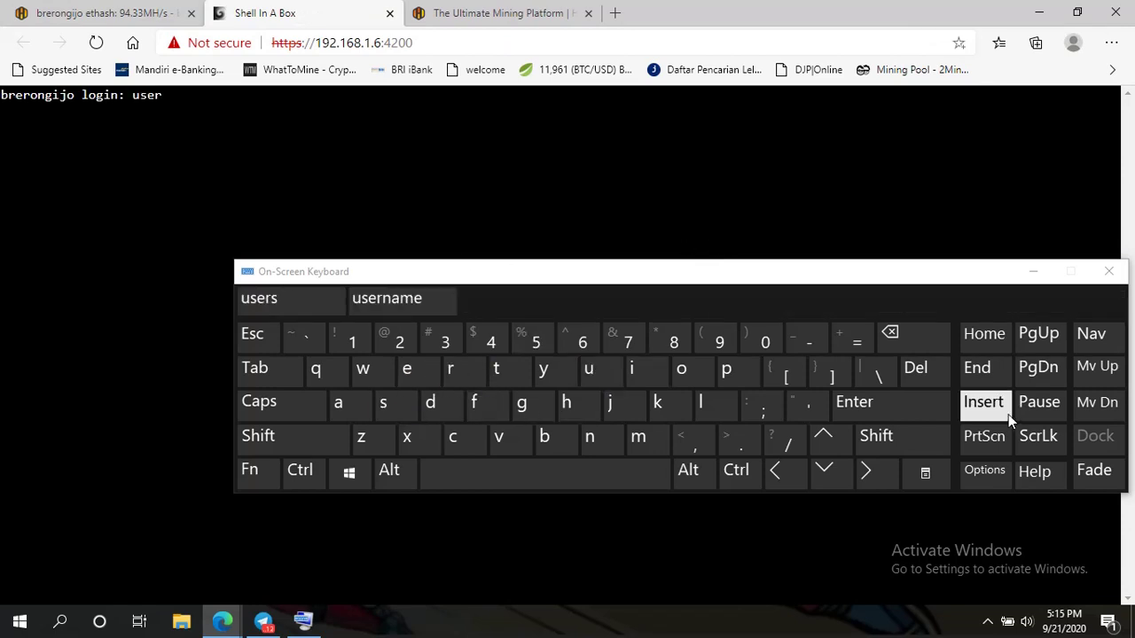
pyautogui.click(944, 412)
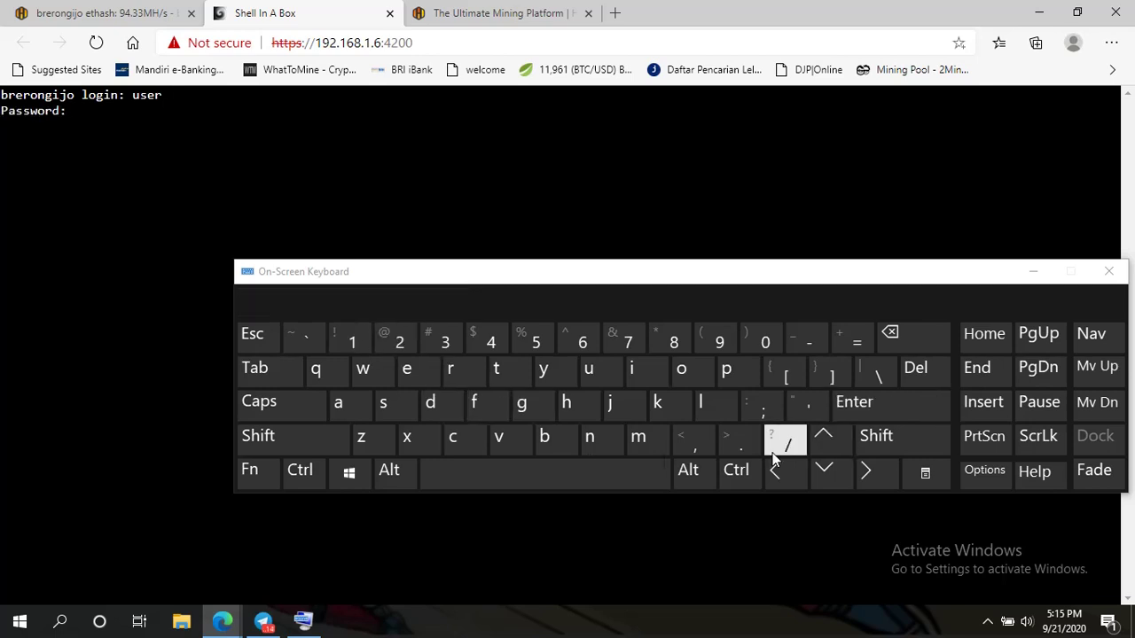
pyautogui.click(889, 402)
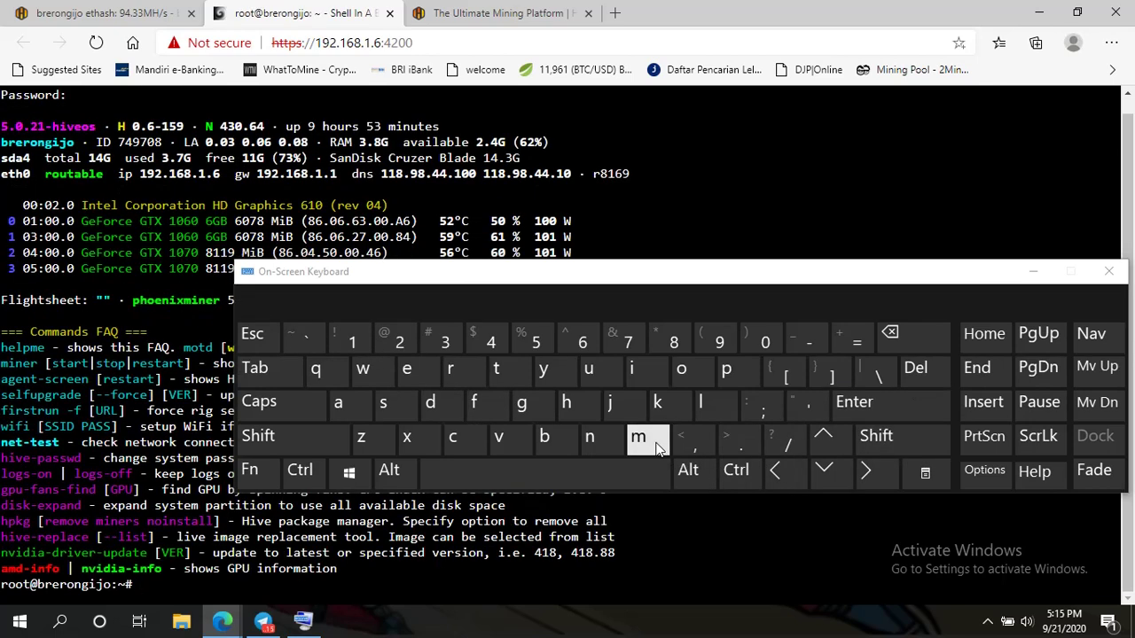
# Step: Run the miner command in the worker's shell to bring up the phoenixminer output, and minimize the On-Screen Keyboard
pyautogui.click(657, 450)
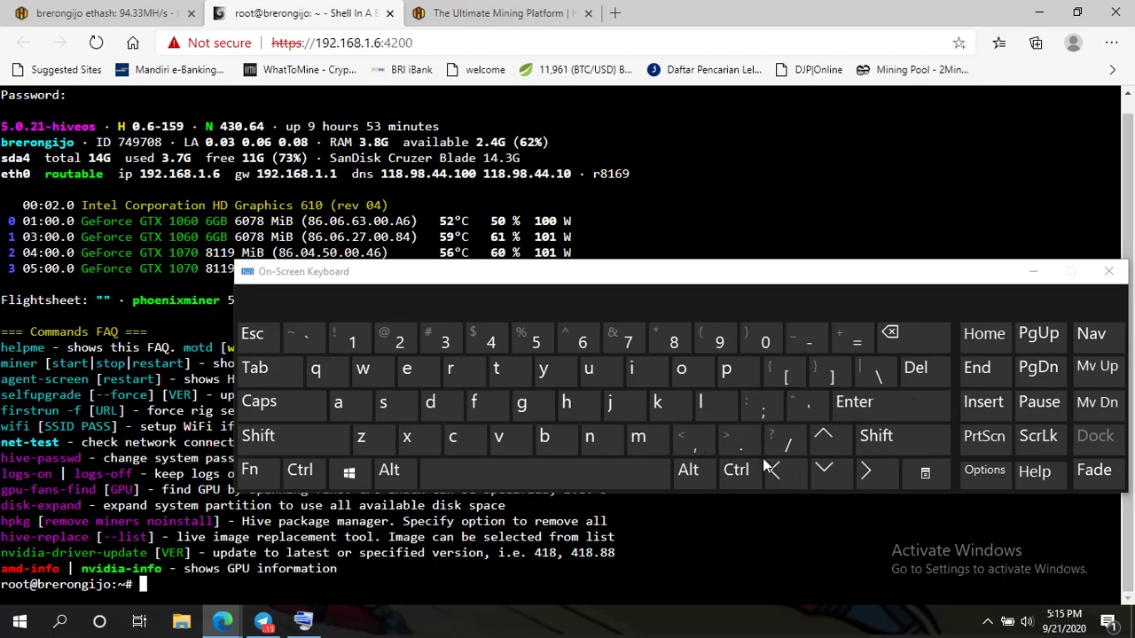
pyautogui.click(654, 379)
pyautogui.click(592, 436)
pyautogui.click(426, 375)
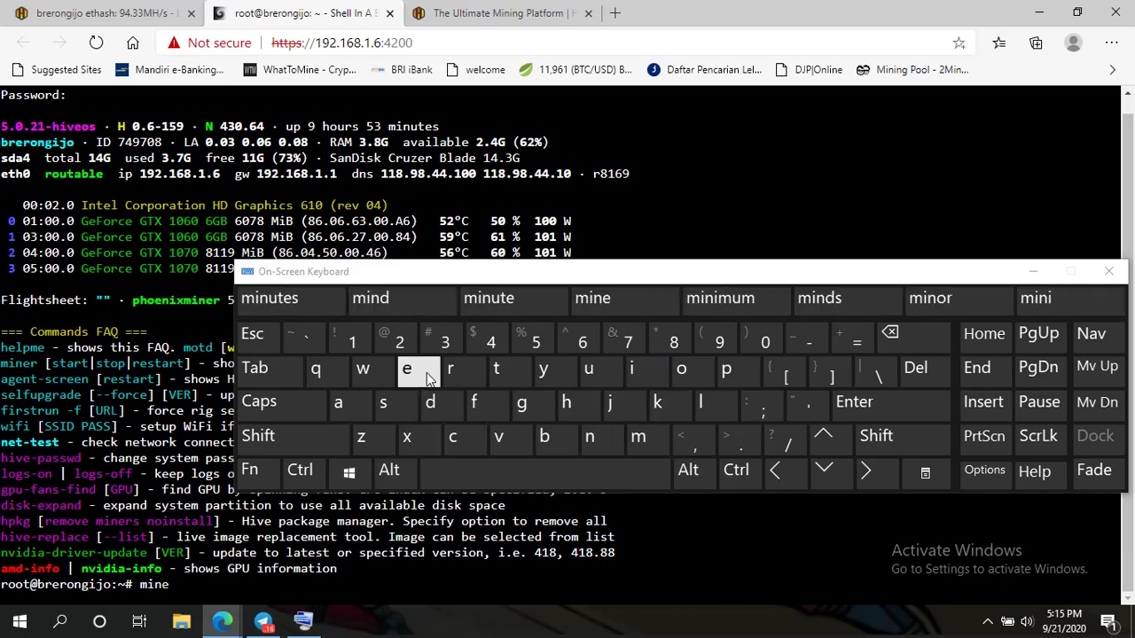
pyautogui.click(466, 379)
pyautogui.click(902, 418)
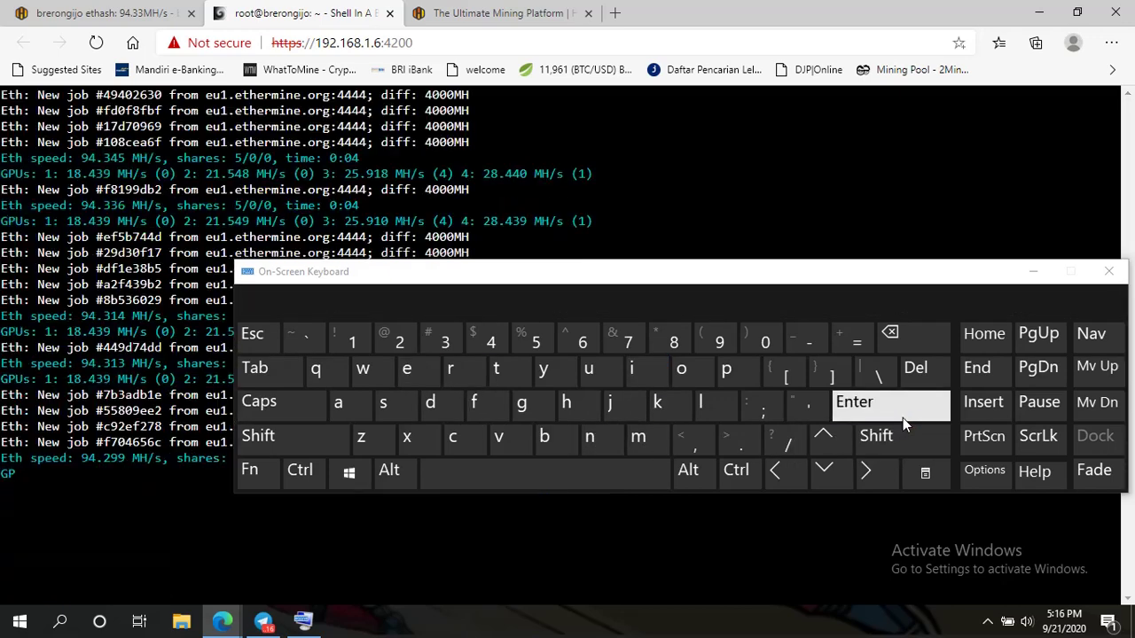
pyautogui.click(1031, 272)
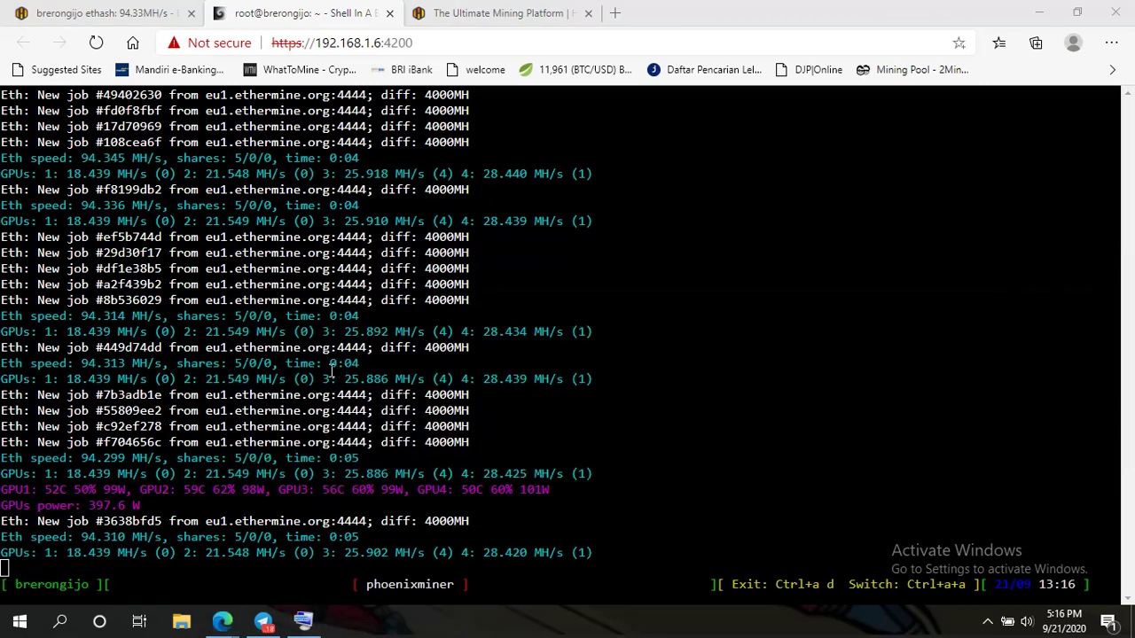